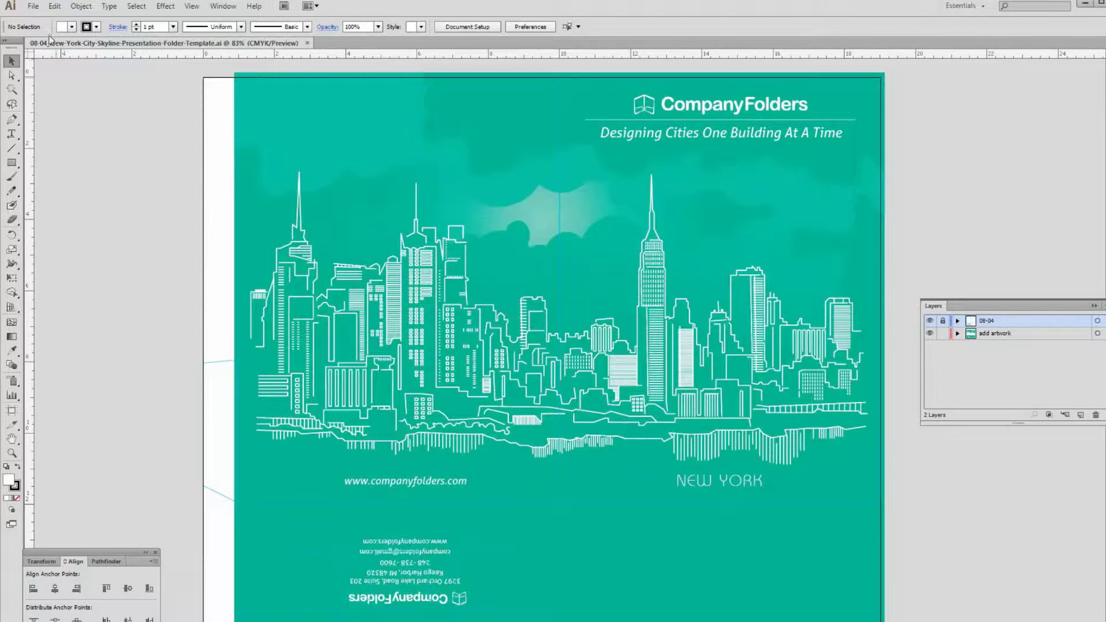
# Export the Illustrator artwork as 08-04_New-York-City-Skyline-Presentation-Folder-Template.jpg, CMYK, quality 10, 300 ppi.
pyautogui.click(32, 7)
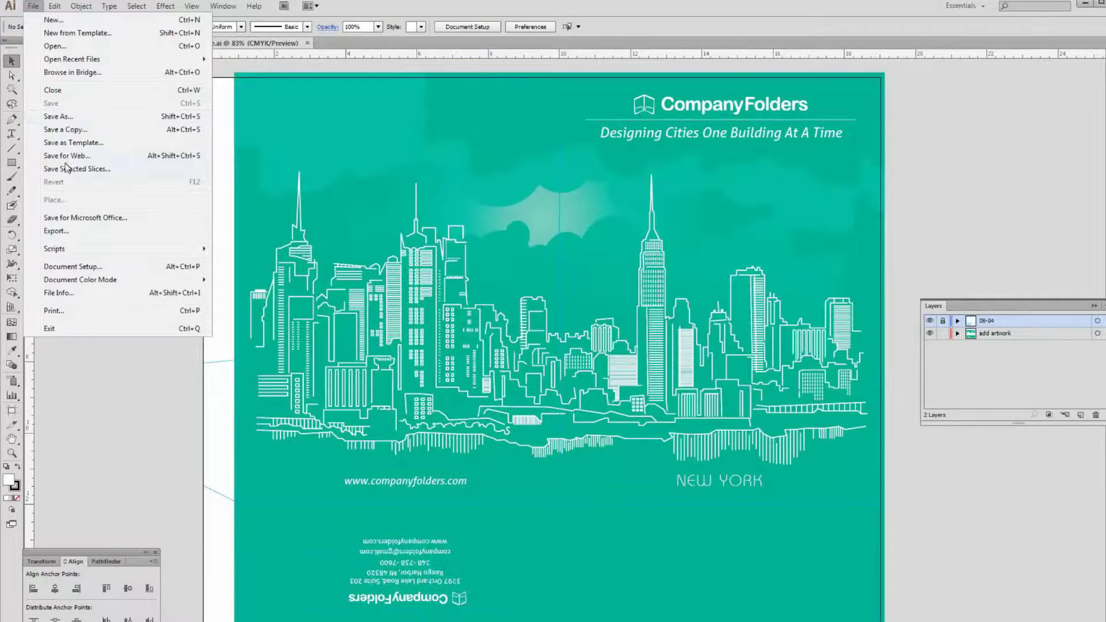
pyautogui.click(55, 231)
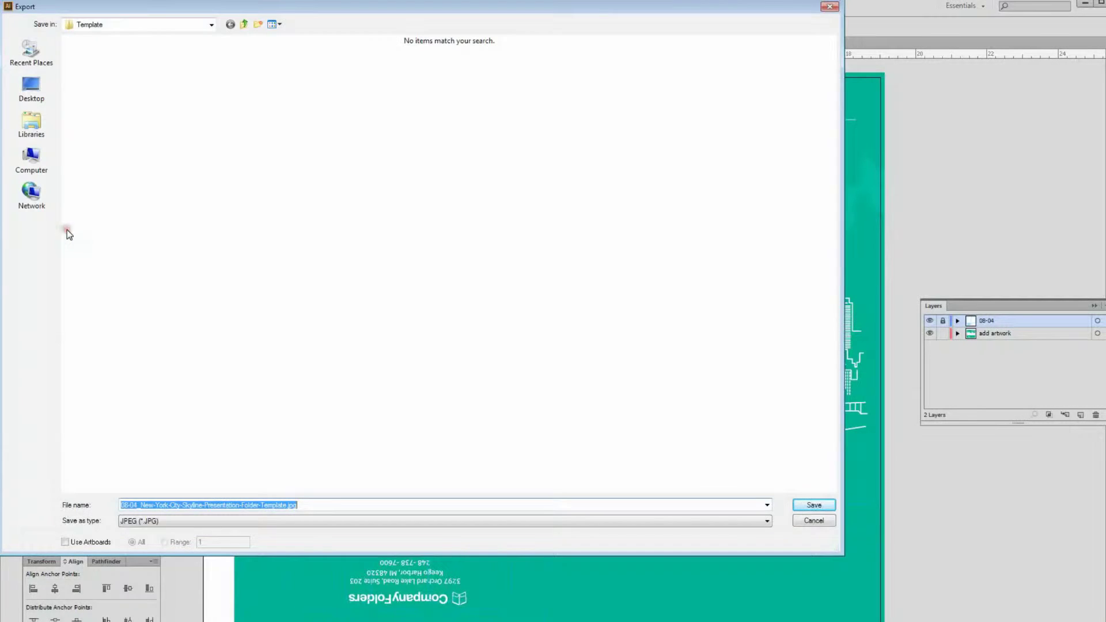
pyautogui.click(207, 523)
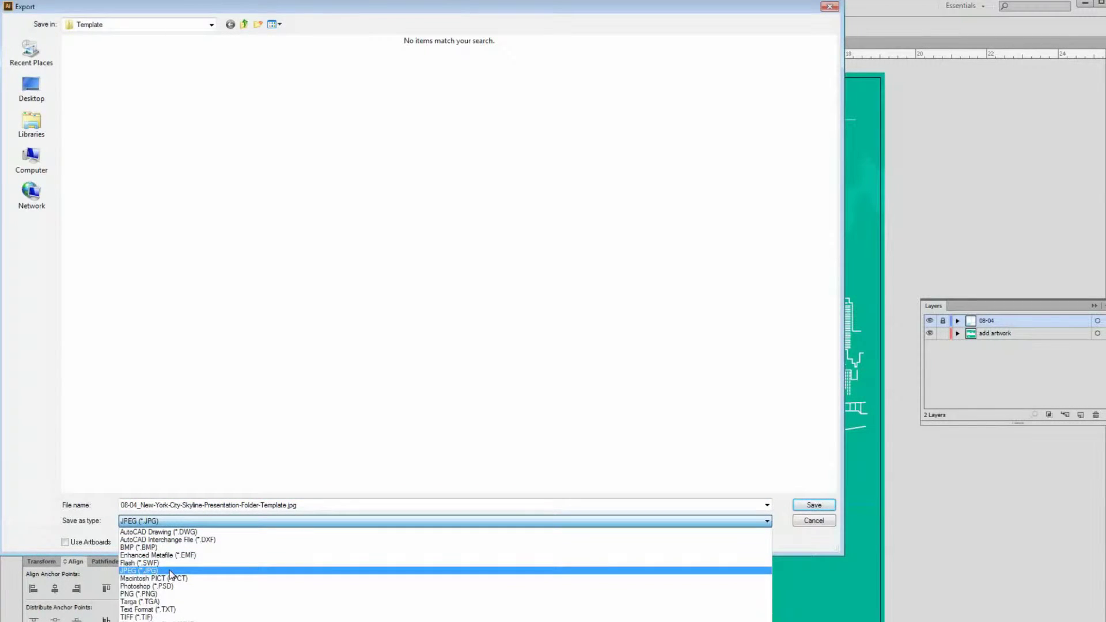
pyautogui.click(171, 570)
pyautogui.click(316, 504)
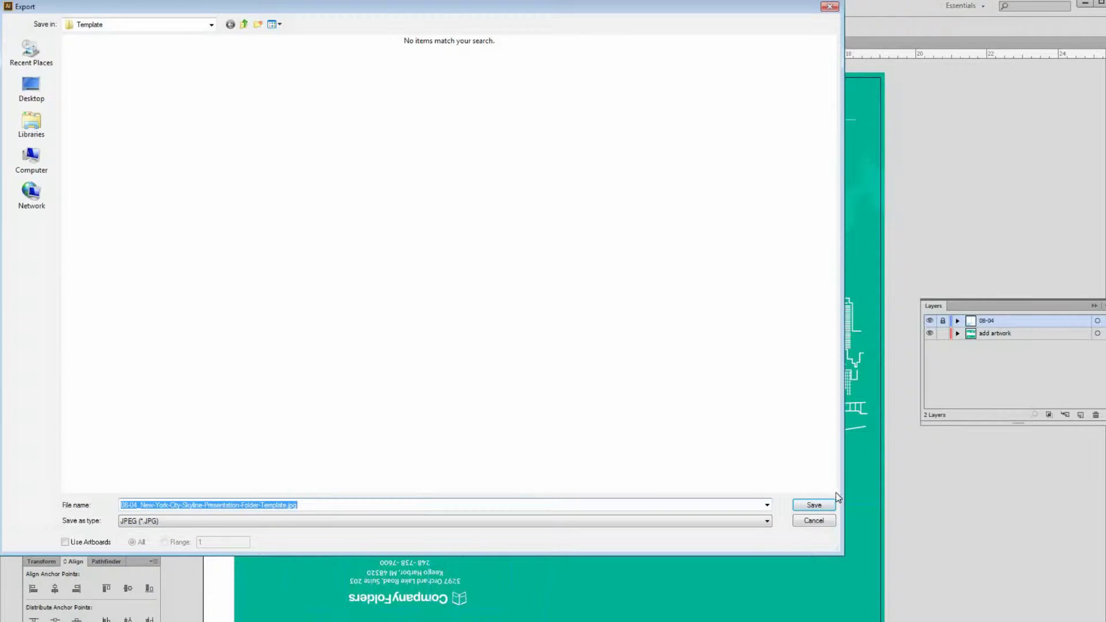
pyautogui.click(814, 506)
pyautogui.click(209, 226)
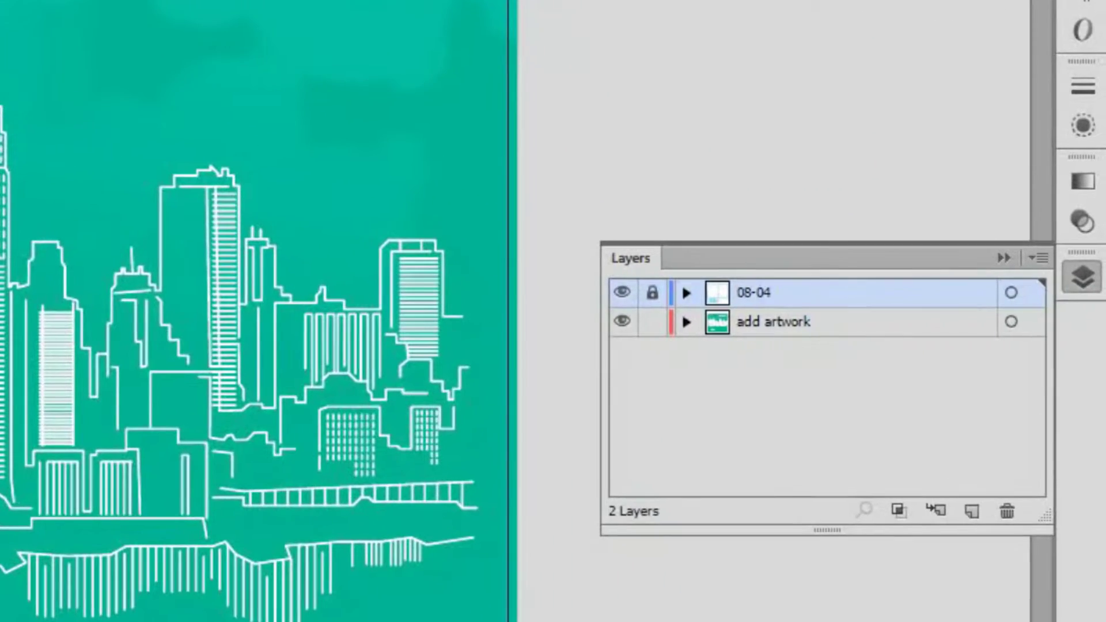
# Hide layer 08-04 and export the remaining artwork as the JPEG ending in -02.
pyautogui.click(687, 298)
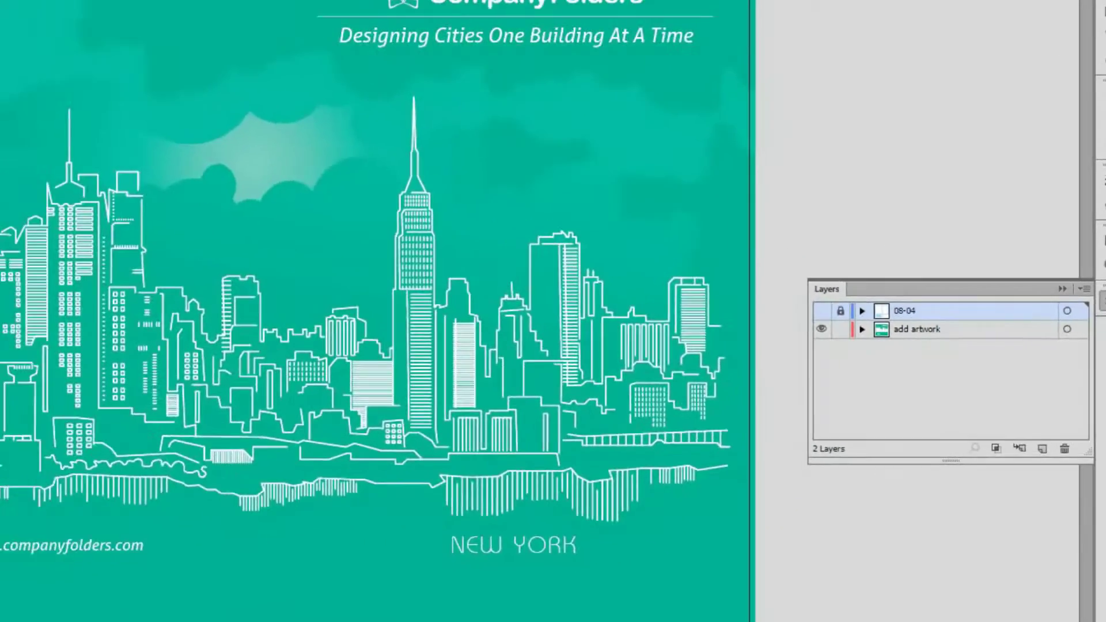
pyautogui.click(33, 6)
pyautogui.click(83, 232)
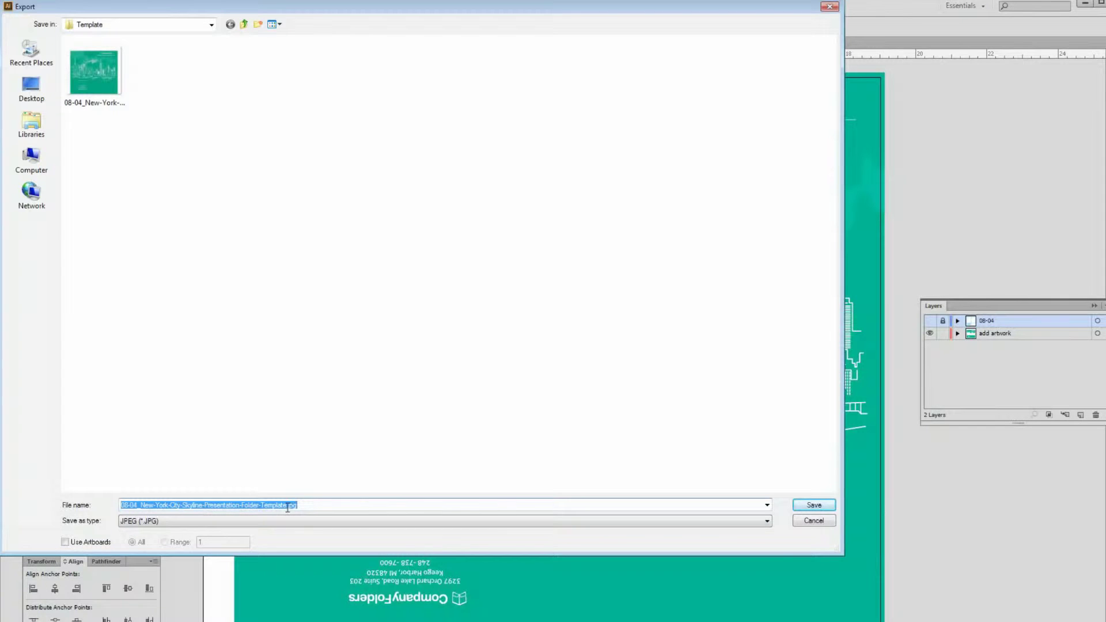
pyautogui.click(287, 508)
pyautogui.write('-')
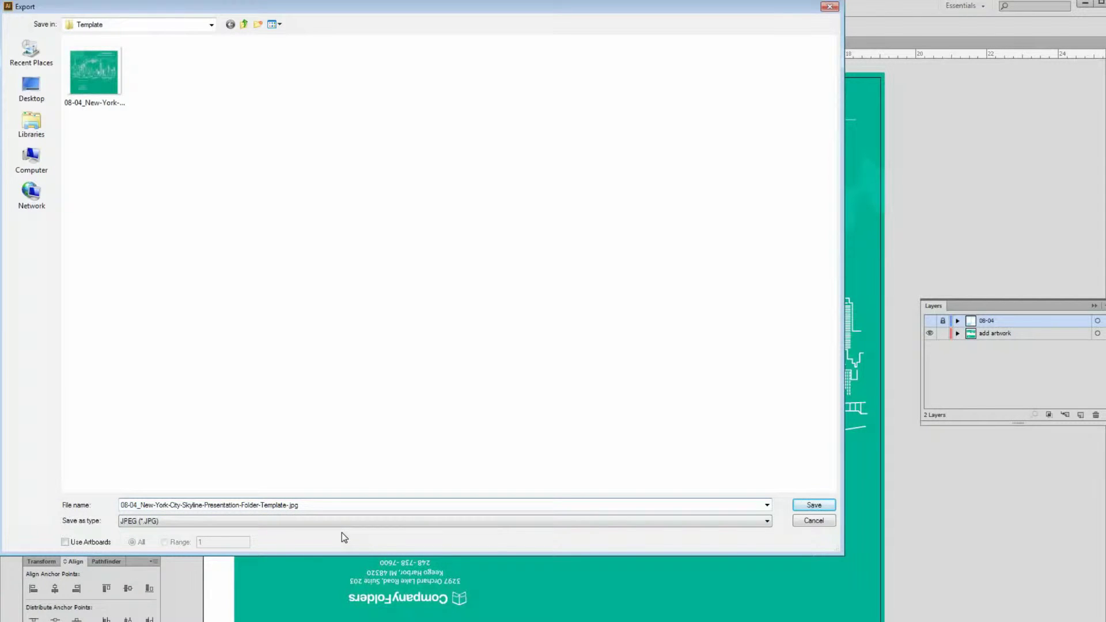
pyautogui.write('02')
pyautogui.click(817, 508)
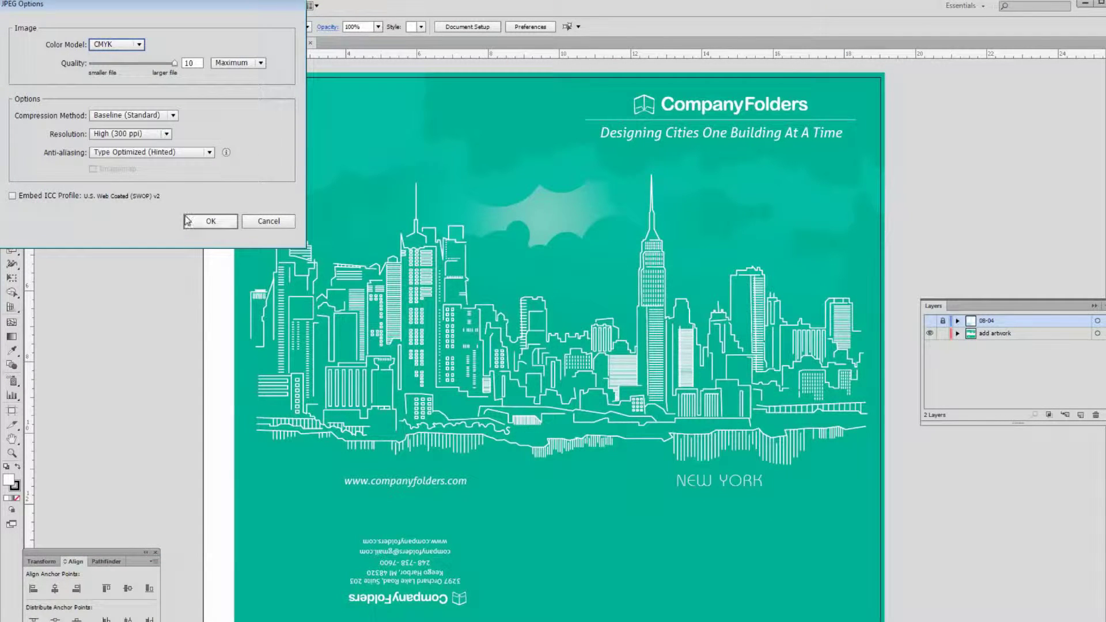
pyautogui.click(196, 223)
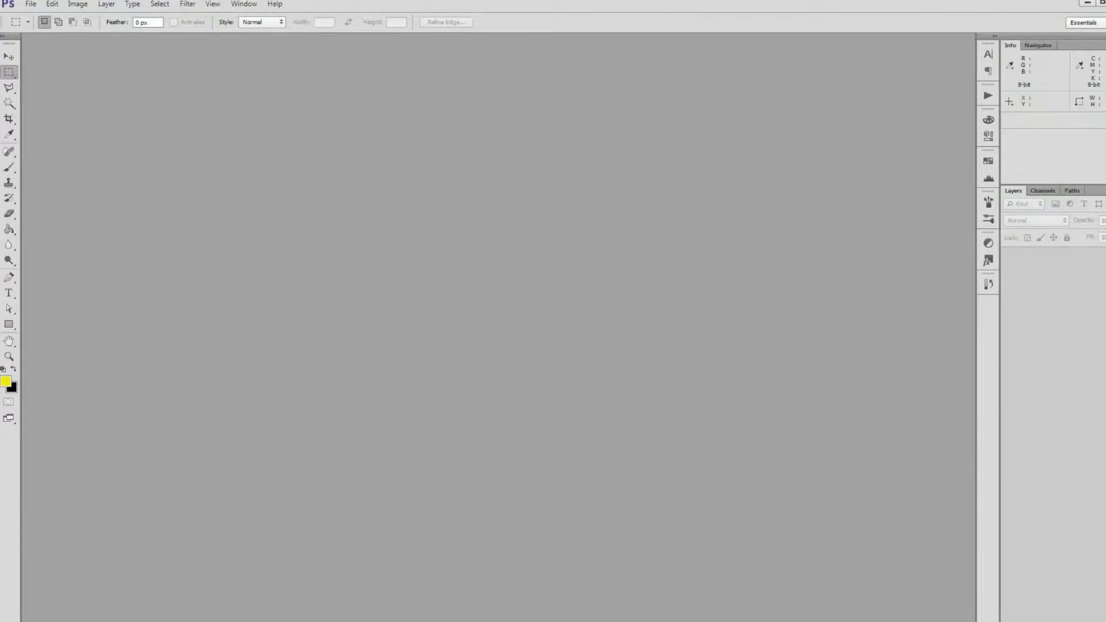
# Open the Template and Template-02 JPEGs together from the Template folder.
pyautogui.click(31, 4)
pyautogui.click(46, 26)
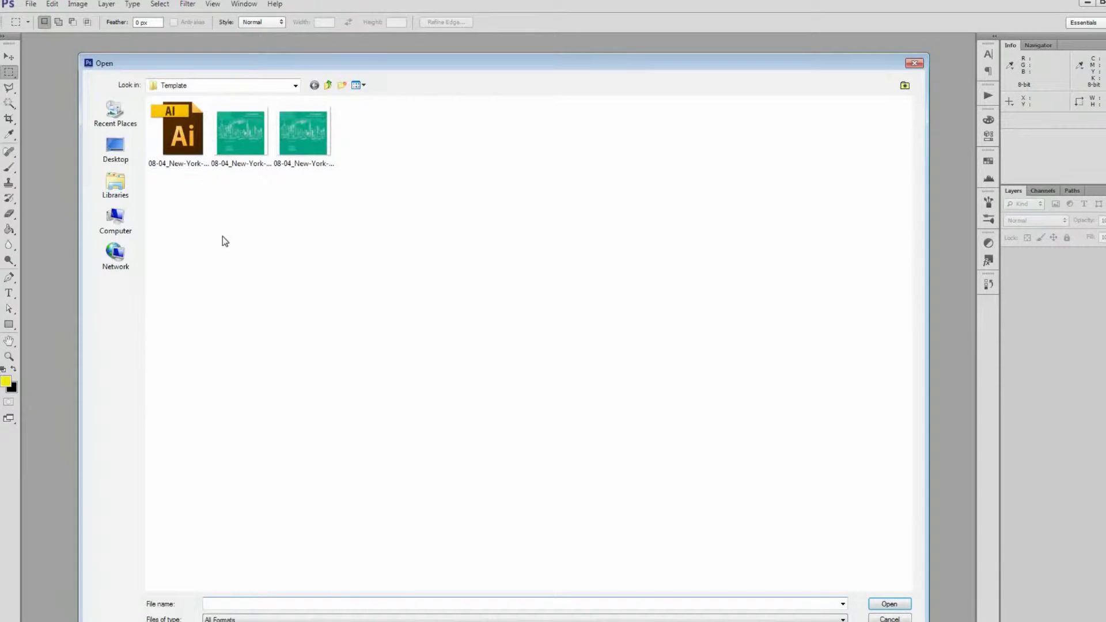
pyautogui.moveTo(257, 184); pyautogui.dragTo(324, 142)
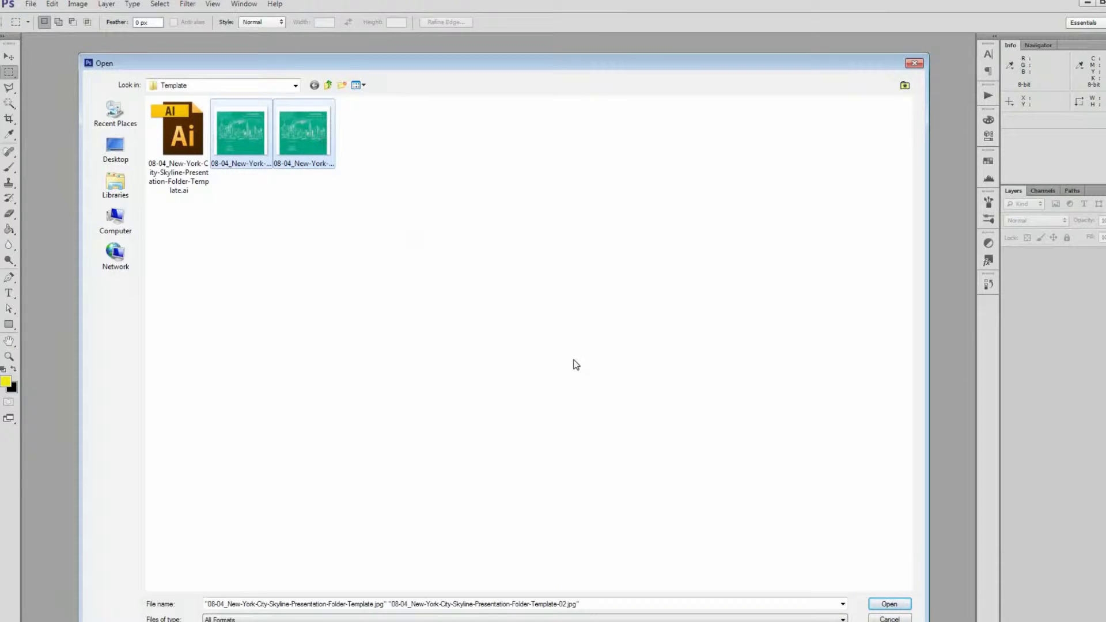
pyautogui.click(890, 604)
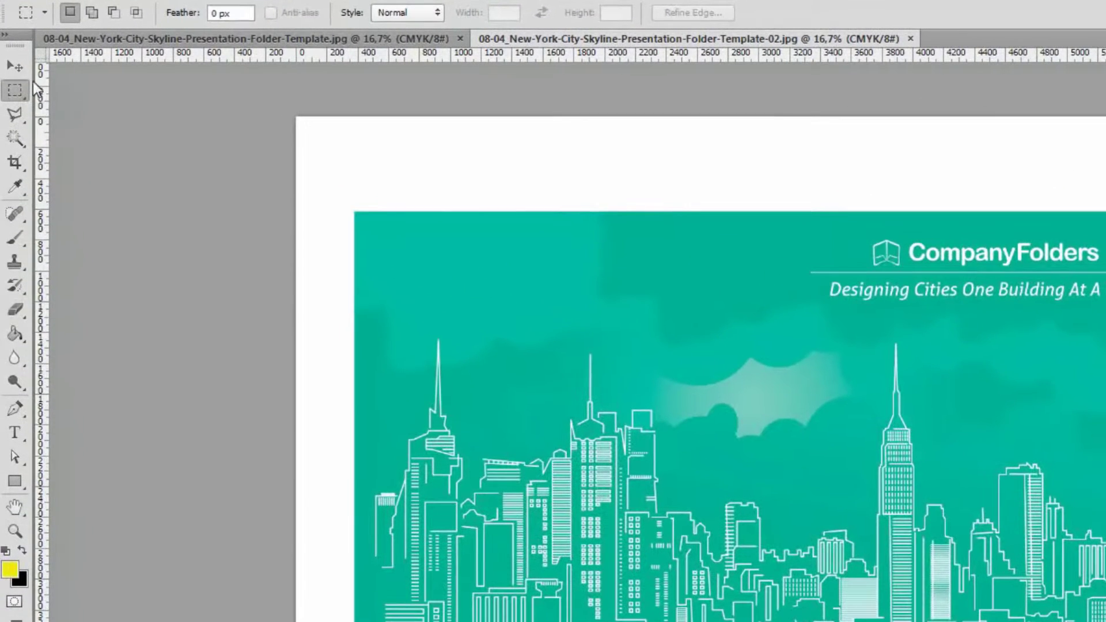
# Drag the -02 image into the first document as Layer 1 at 50% opacity and roughly align it.
pyautogui.click(15, 66)
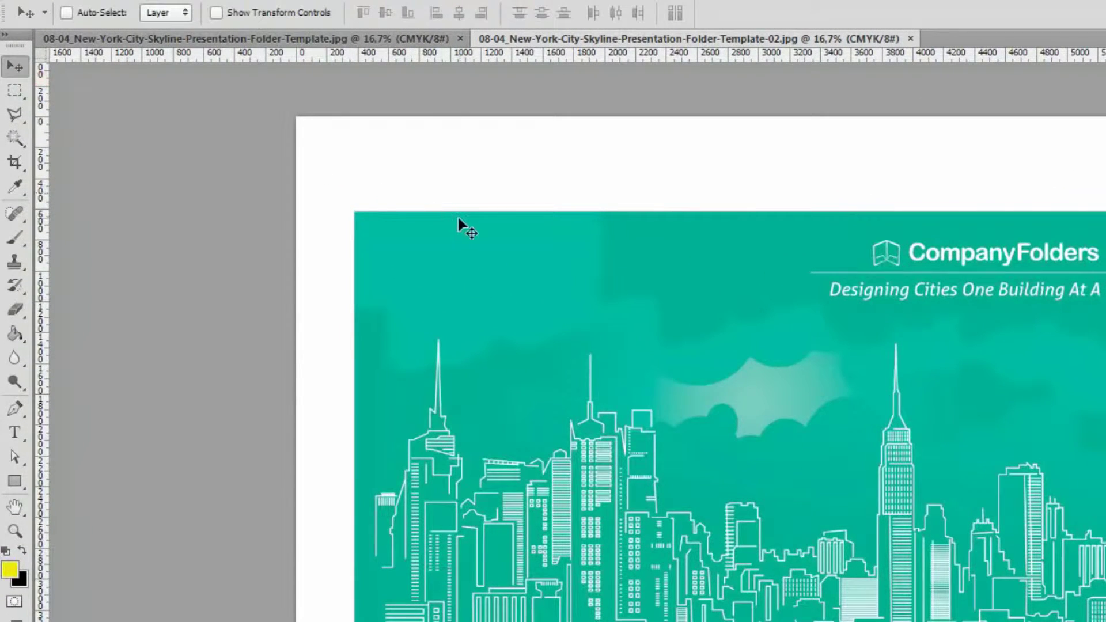
pyautogui.click(317, 71)
pyautogui.moveTo(319, 41); pyautogui.dragTo(614, 299)
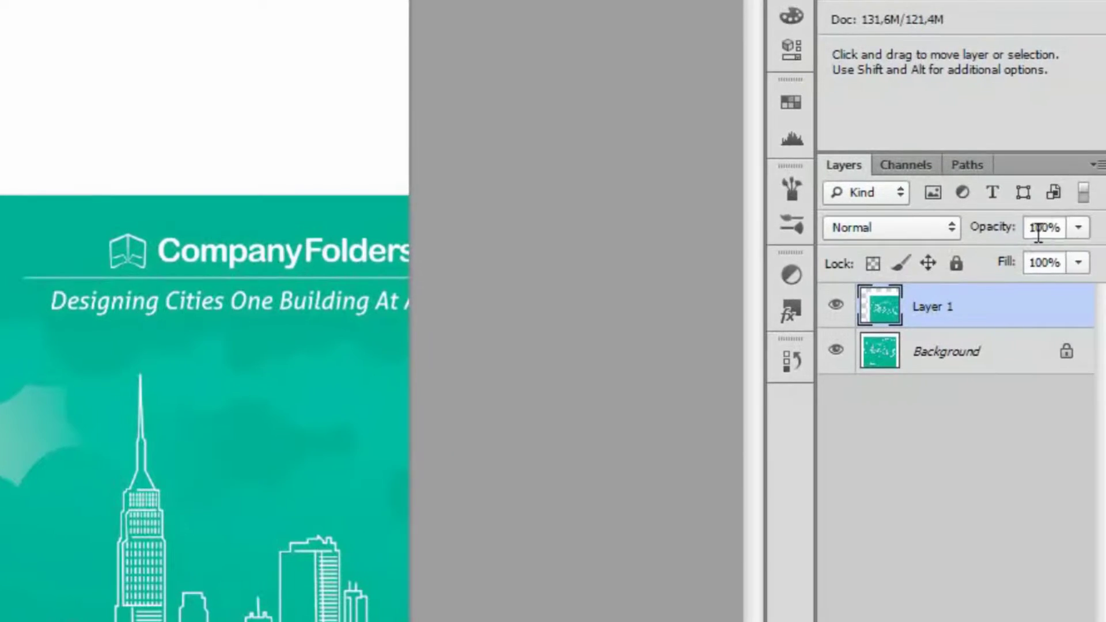
pyautogui.click(1043, 226)
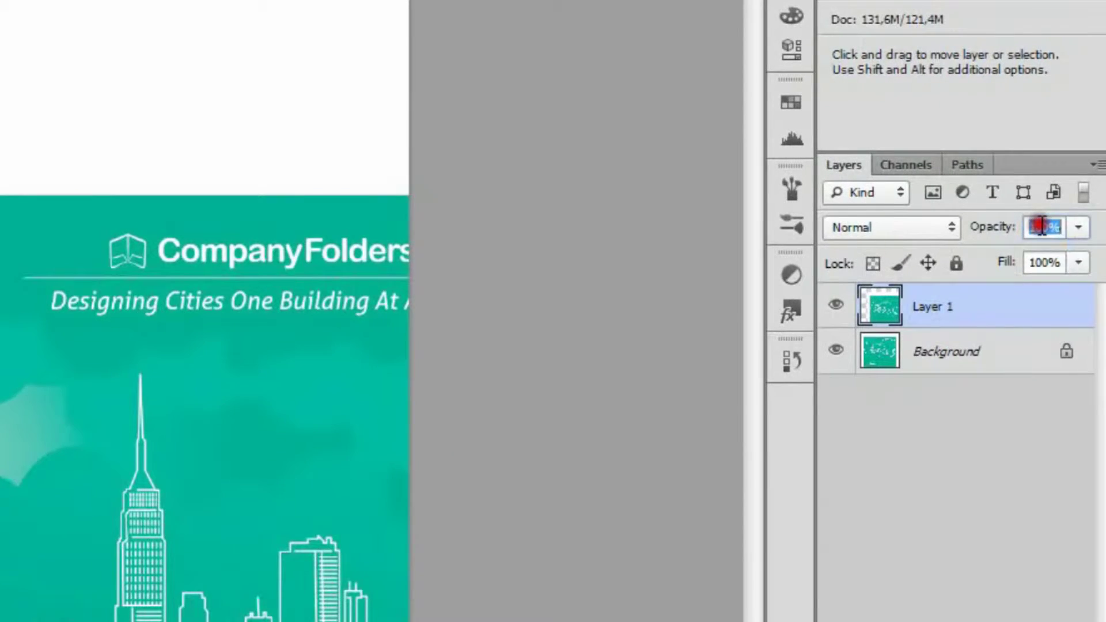
pyautogui.write('50')
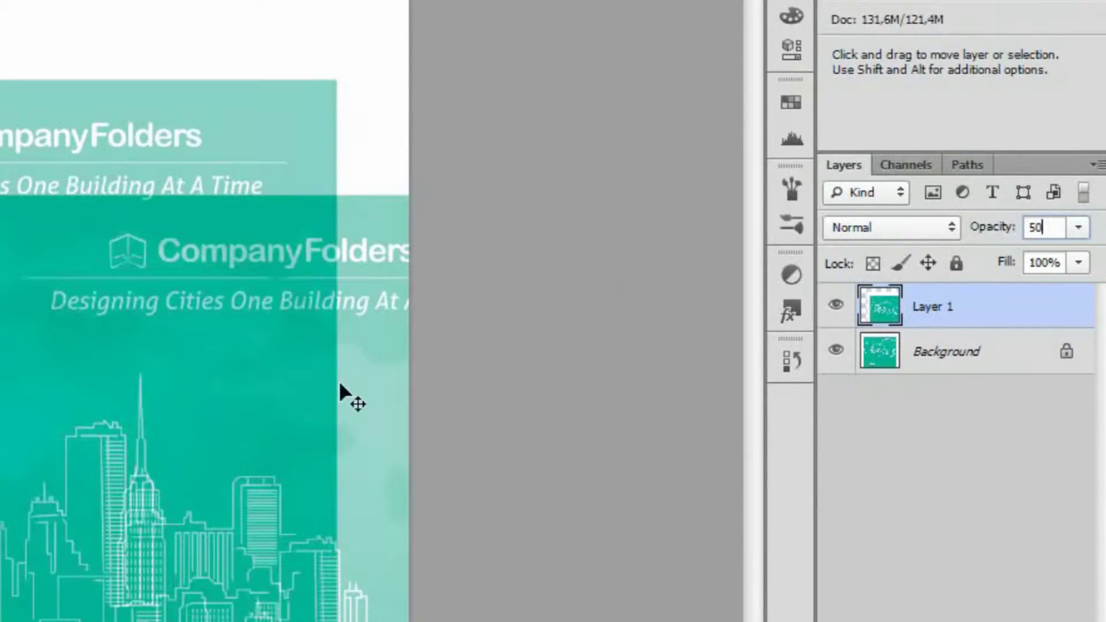
pyautogui.moveTo(340, 385); pyautogui.dragTo(649, 245)
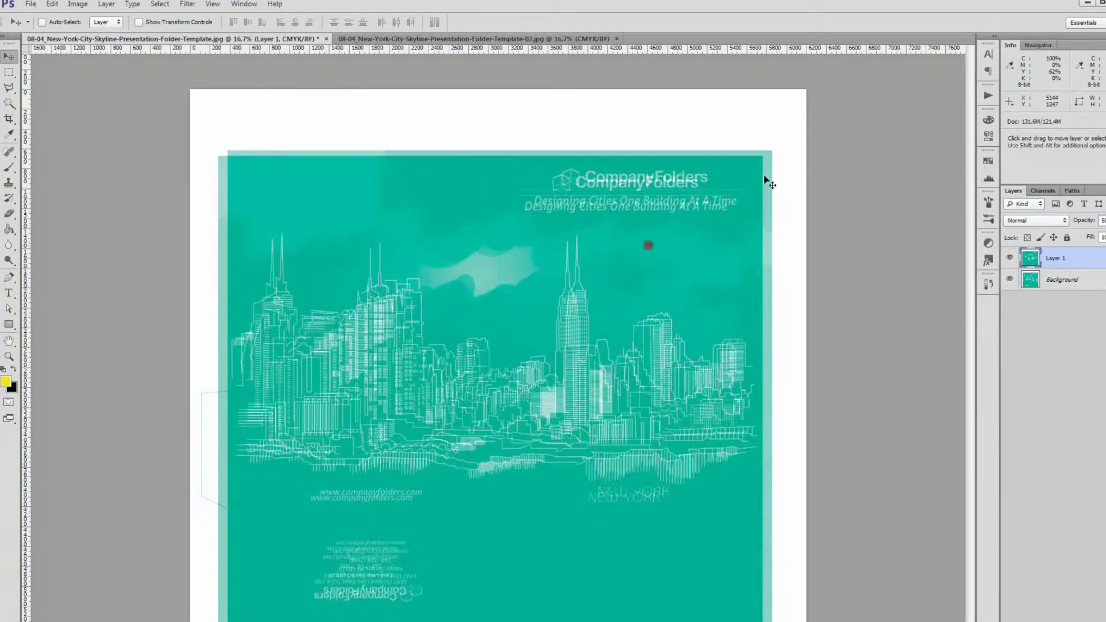
# Zoom into the top-right corner, align Layer 1 exactly, then restore 100% opacity.
pyautogui.press('z')
pyautogui.moveTo(773, 148); pyautogui.dragTo(867, 170)
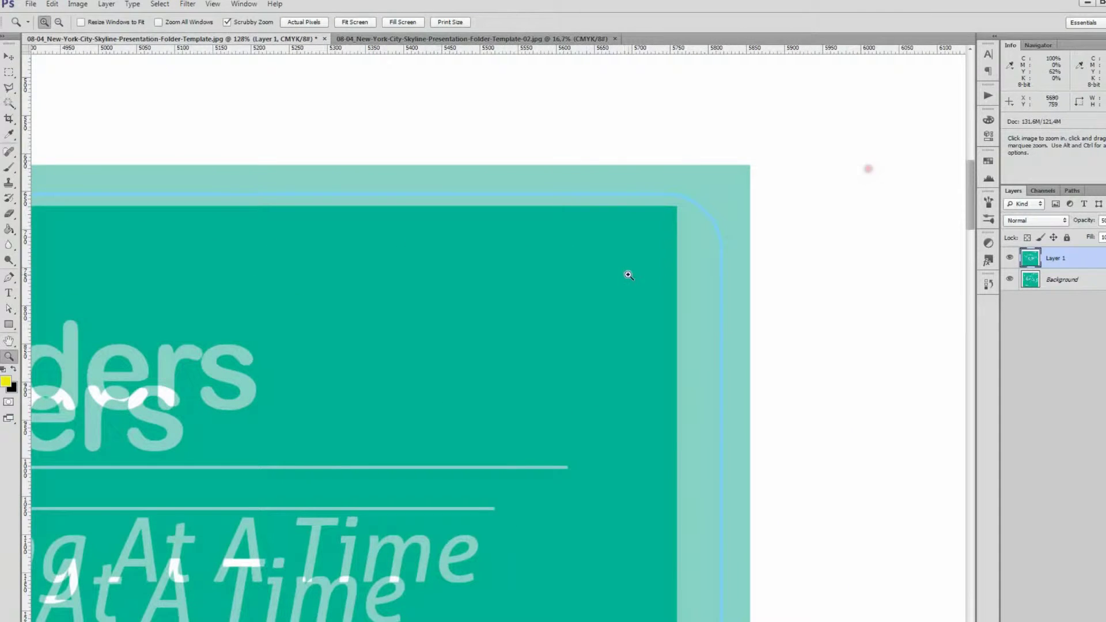
pyautogui.press('v')
pyautogui.moveTo(602, 296); pyautogui.dragTo(668, 258)
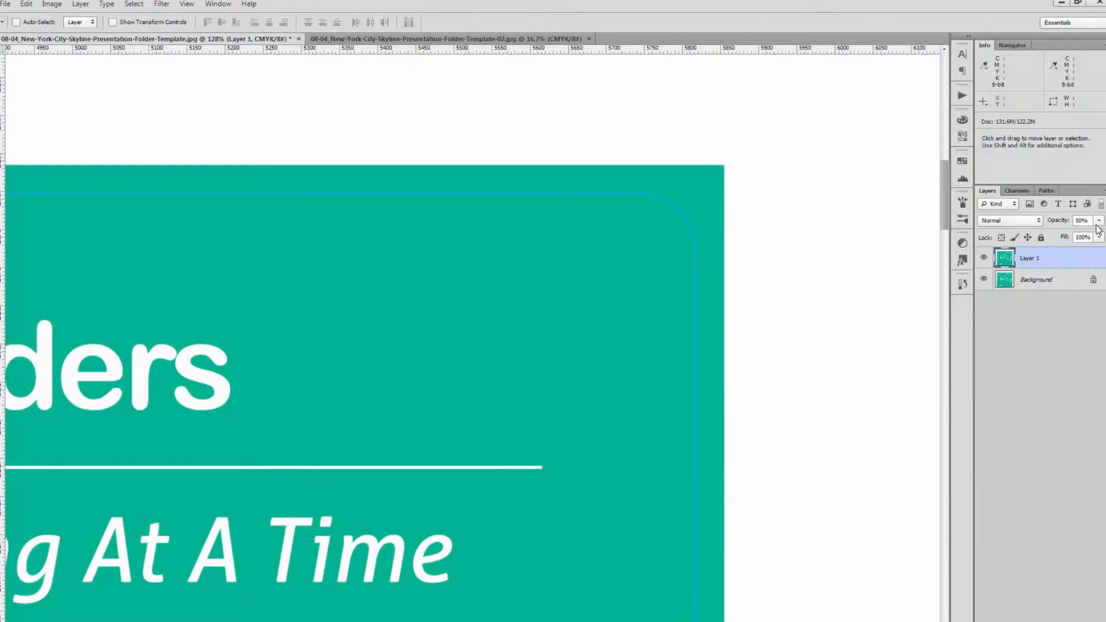
pyautogui.click(1099, 220)
pyautogui.moveTo(1076, 237); pyautogui.dragTo(1103, 237)
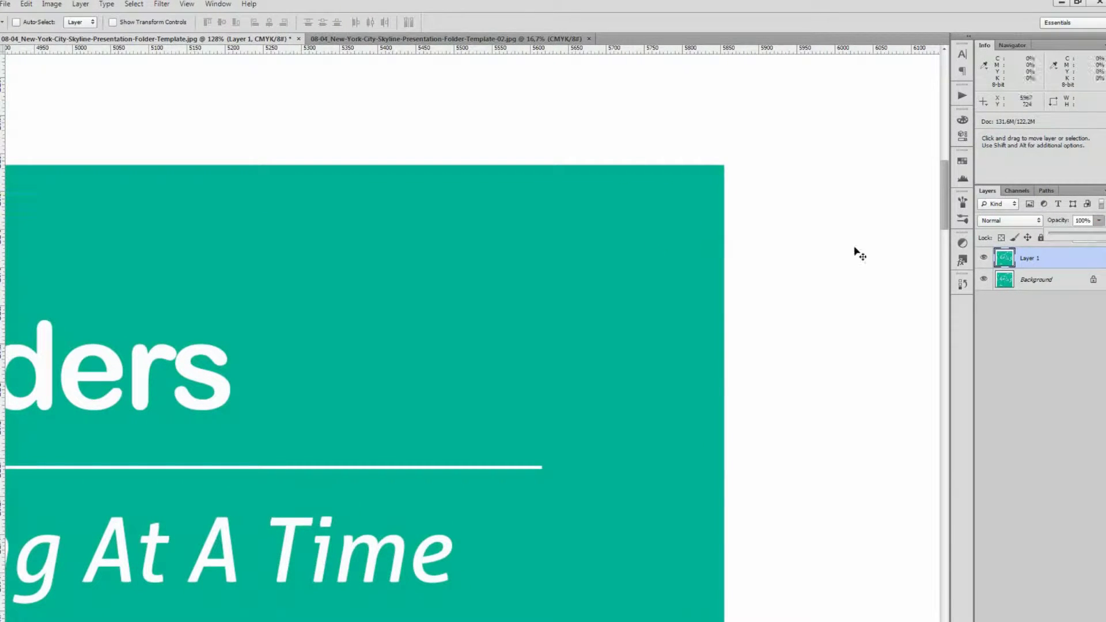
pyautogui.hotkey('ctrl', '-')
pyautogui.hotkey('ctrl', '-')
pyautogui.hotkey('ctrl', '-')
pyautogui.hotkey('ctrl', '-')
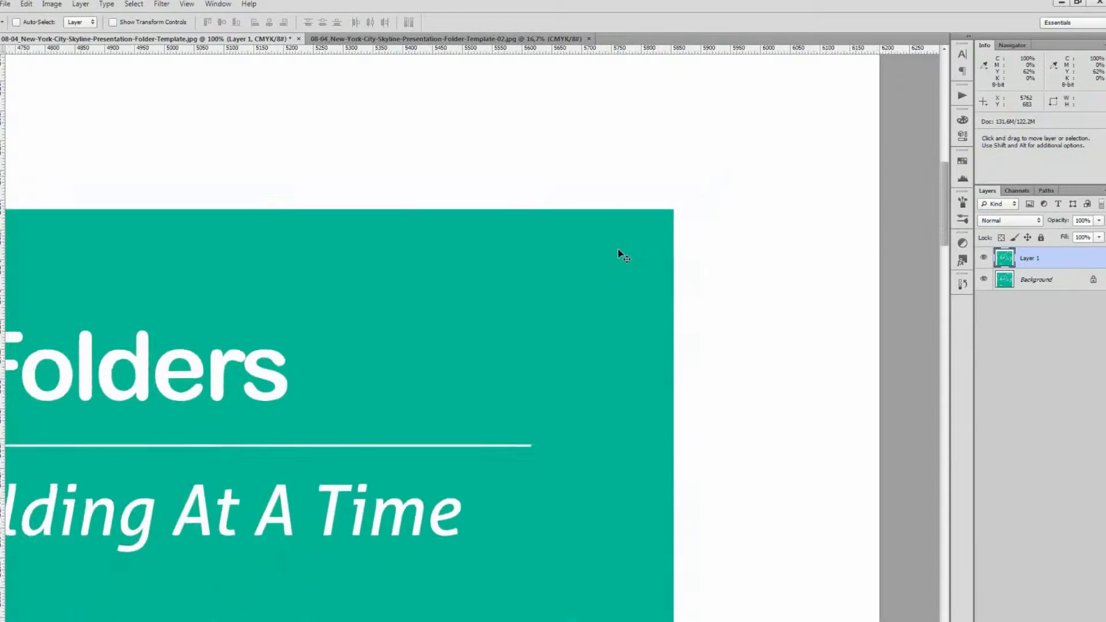
pyautogui.moveTo(357, 326); pyautogui.dragTo(531, 217)
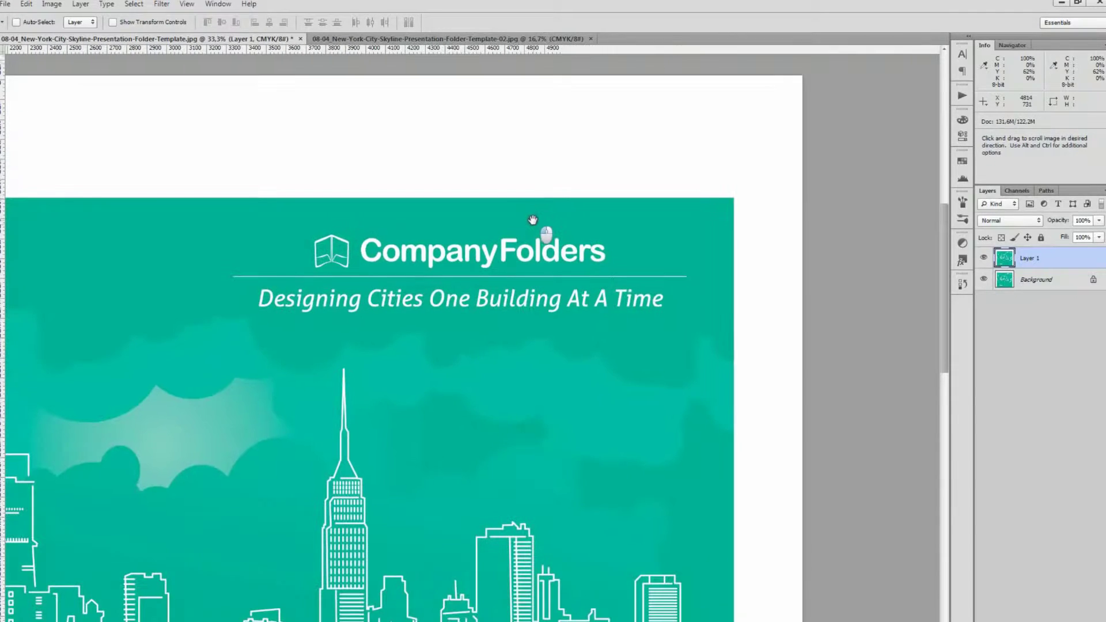
# Convert Background into Layer 0, move Layer 1 beneath it, and make Layer 1 visible.
pyautogui.click(983, 259)
pyautogui.click(984, 260)
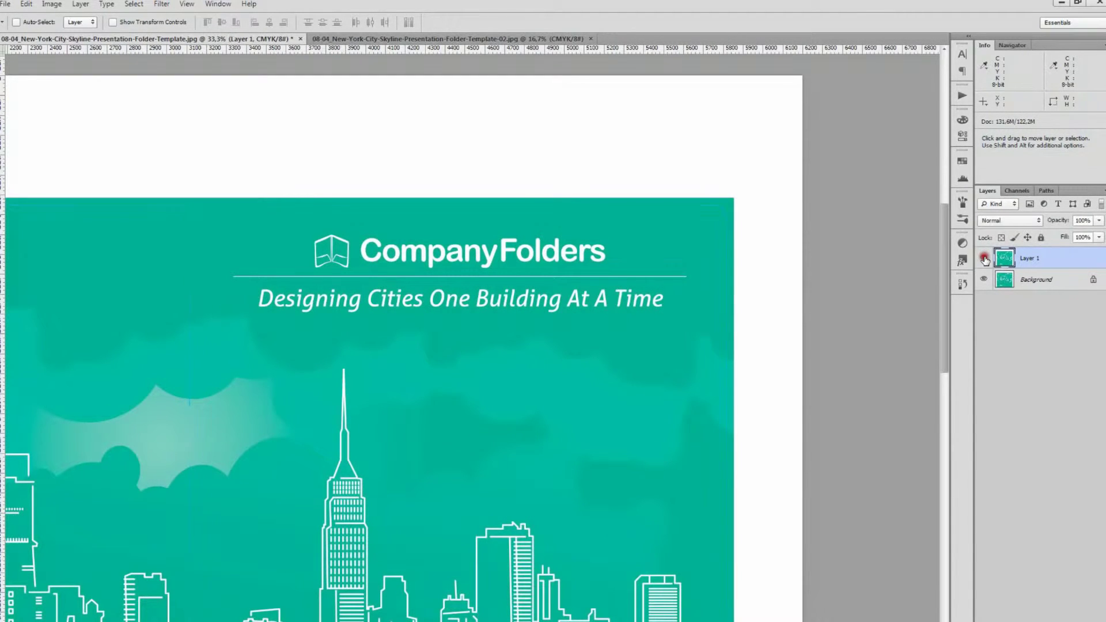
pyautogui.click(985, 260)
pyautogui.doubleClick(1081, 283)
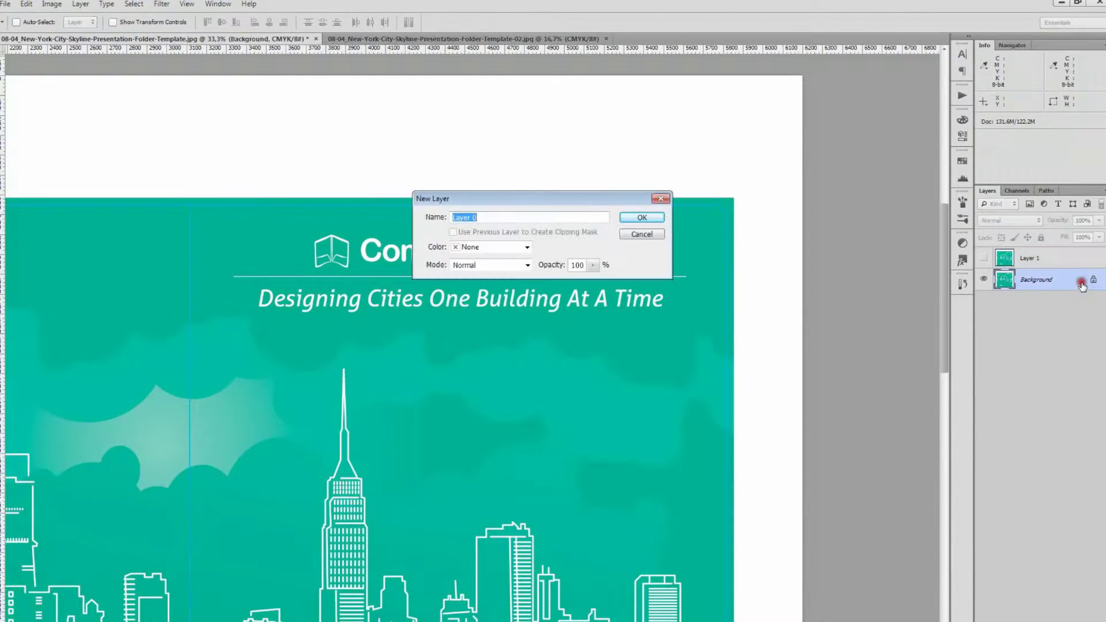
pyautogui.click(641, 218)
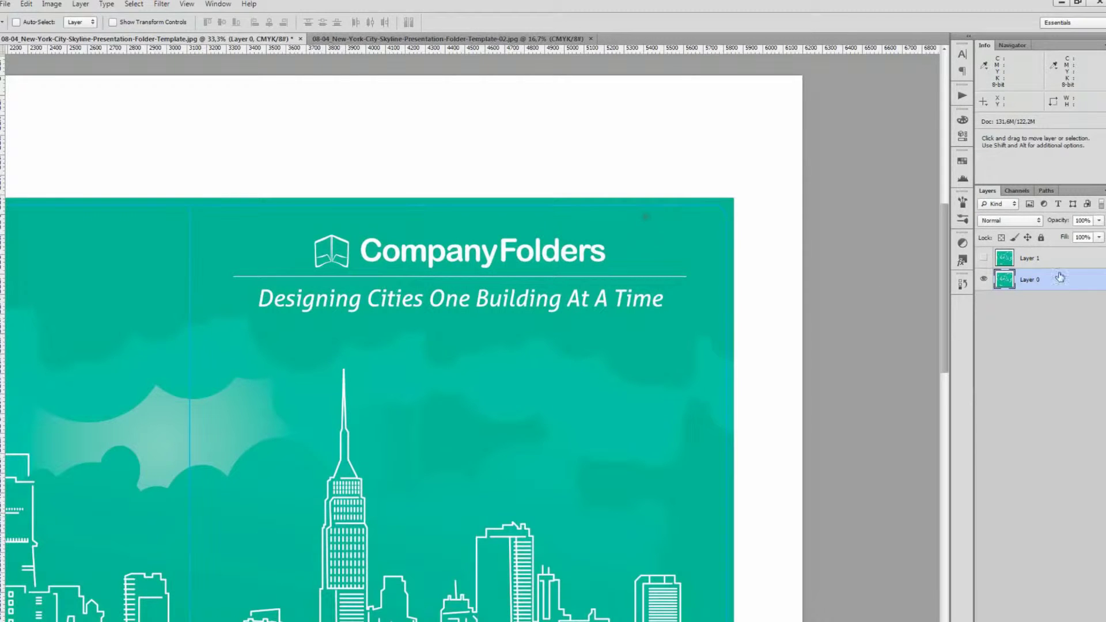
pyautogui.moveTo(1053, 261); pyautogui.dragTo(1052, 300)
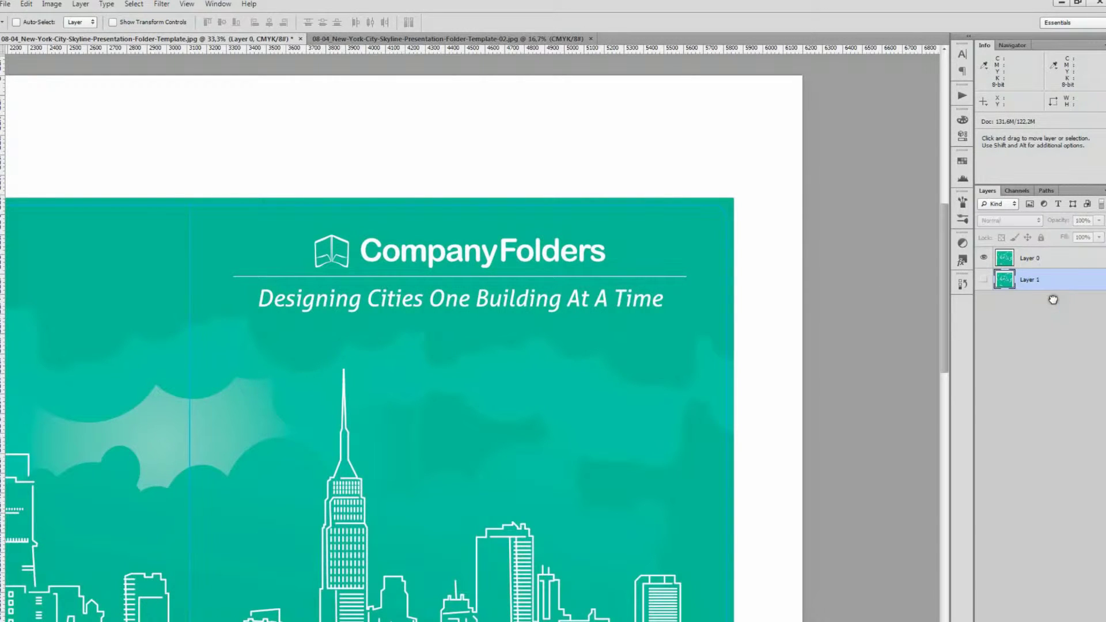
pyautogui.click(985, 282)
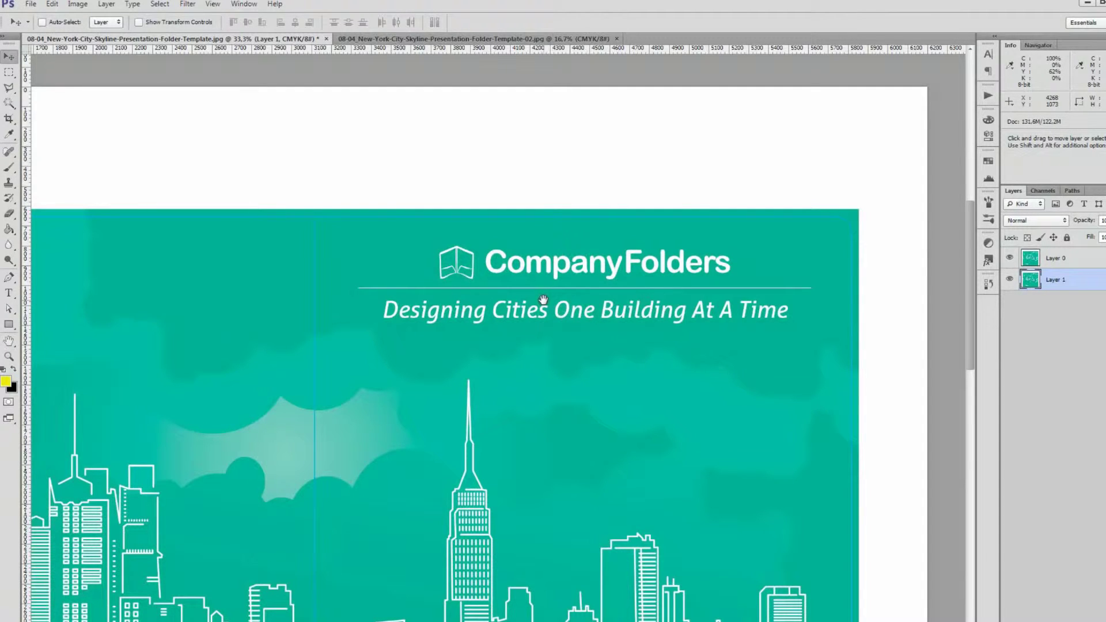
# Marquee-select the right front cover half of the folder and copy it.
pyautogui.scroll(1, 543, 299)
pyautogui.click(9, 72)
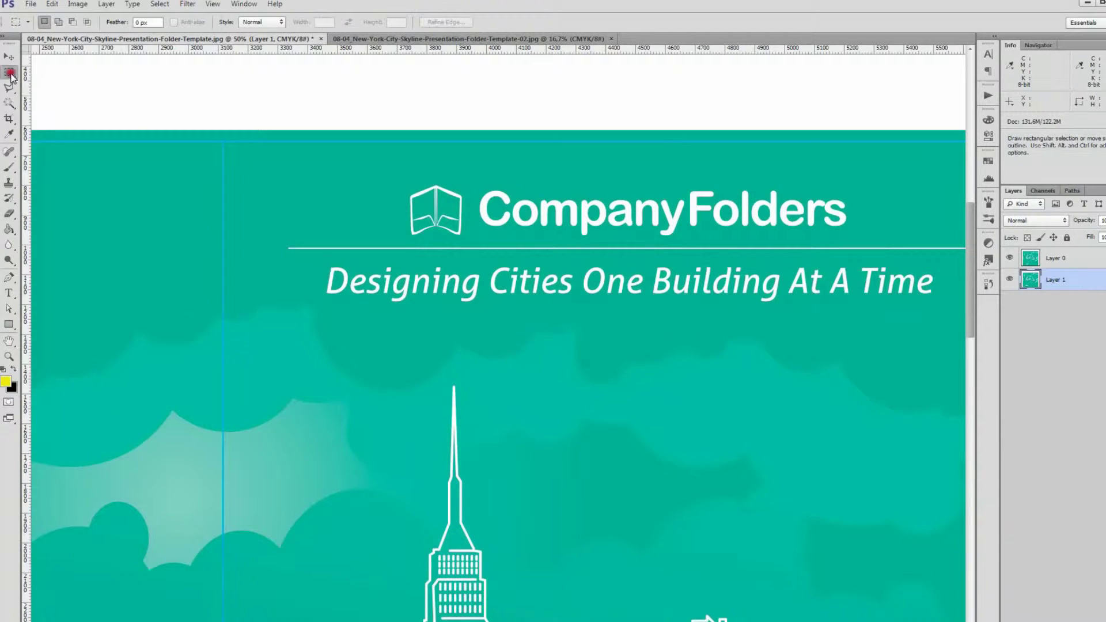
pyautogui.moveTo(223, 140); pyautogui.dragTo(805, 425)
pyautogui.hotkey('ctrl', '-')
pyautogui.hotkey('ctrl', '-')
pyautogui.hotkey('ctrl', '-')
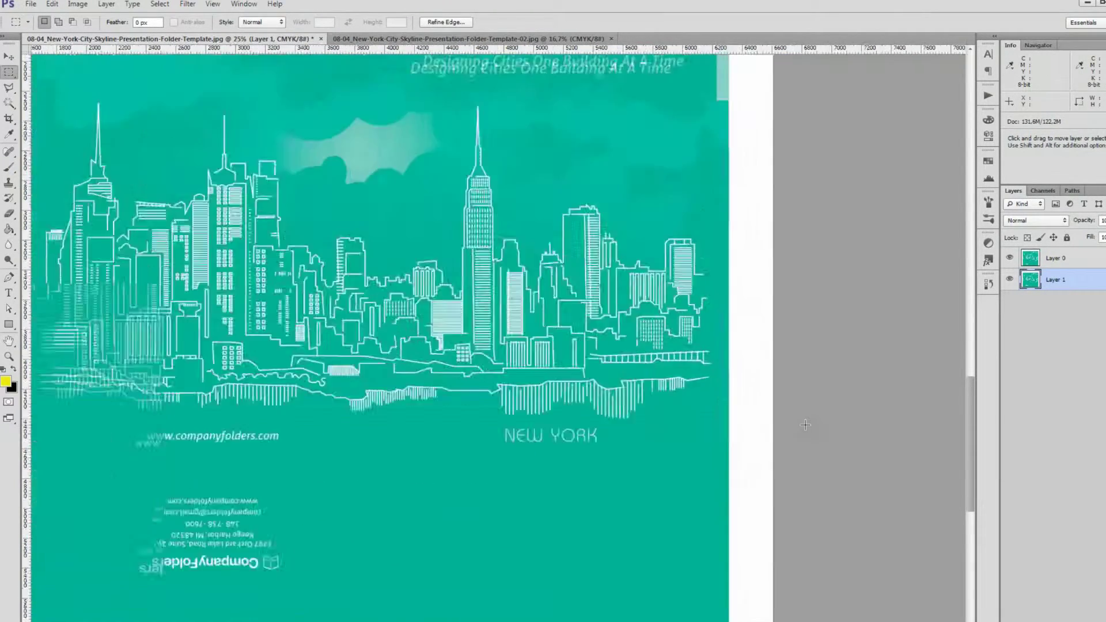
pyautogui.click(51, 4)
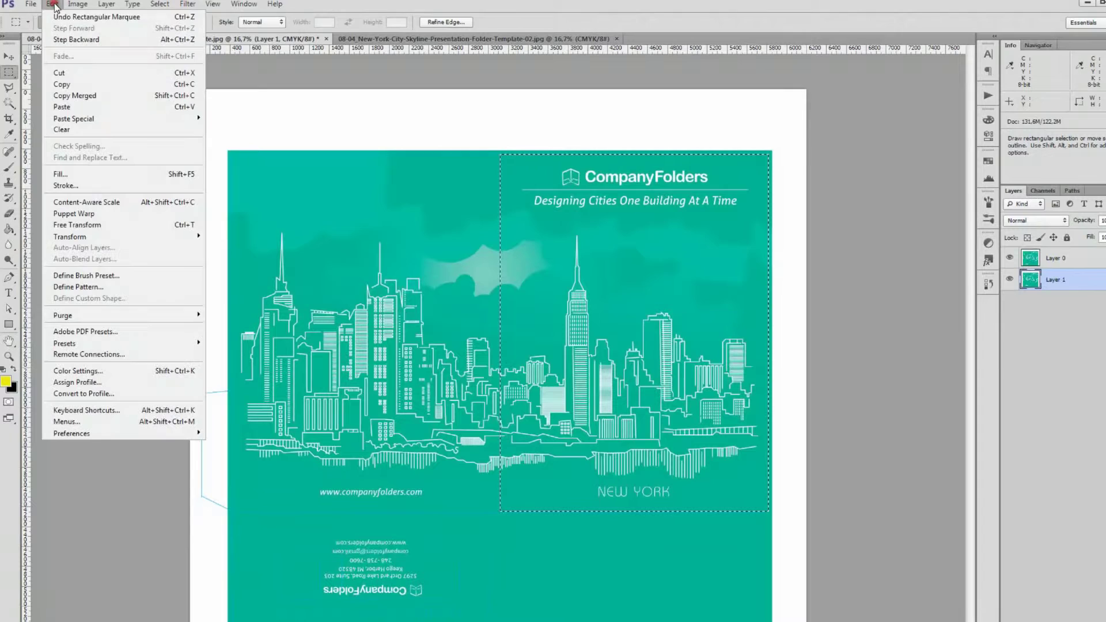
pyautogui.click(83, 86)
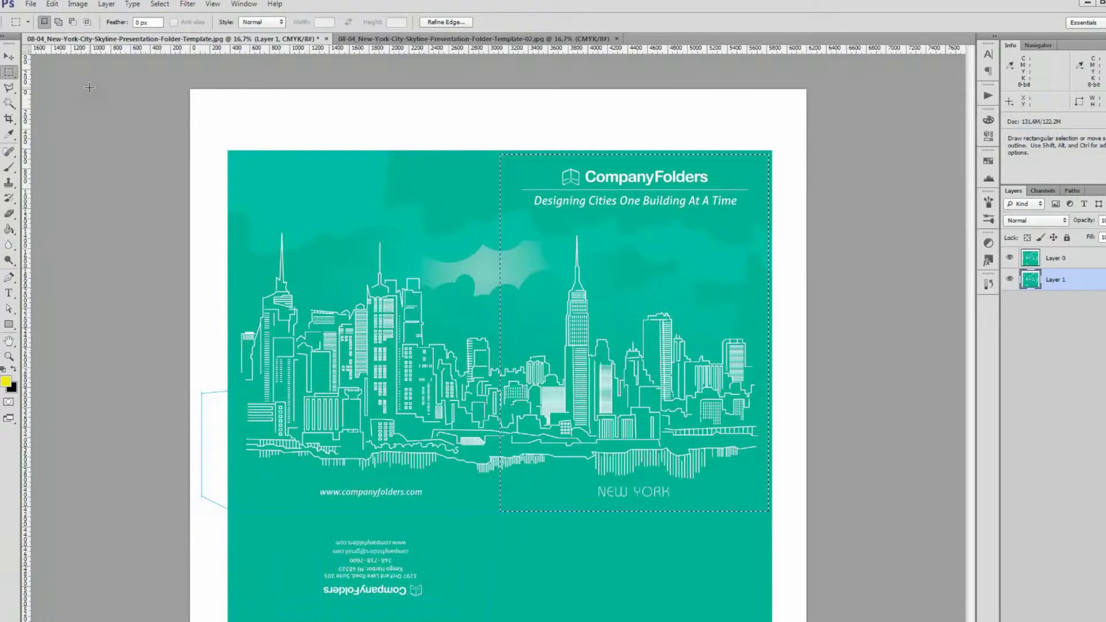
# Create a new clipboard-sized blank document, Untitled-1.
pyautogui.click(30, 4)
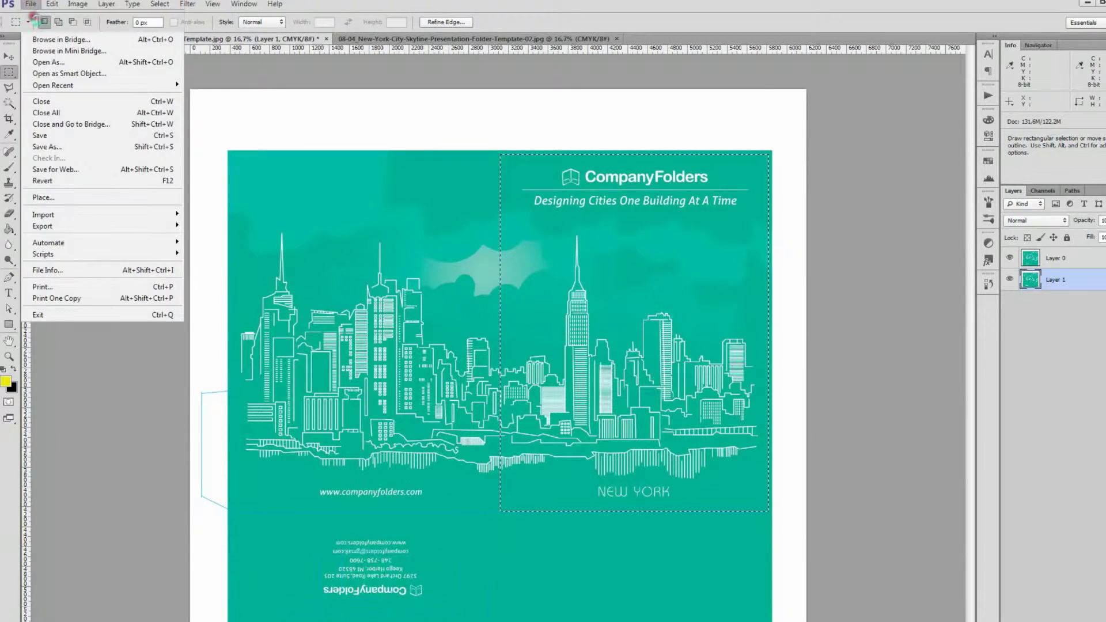
pyautogui.click(42, 16)
pyautogui.click(495, 178)
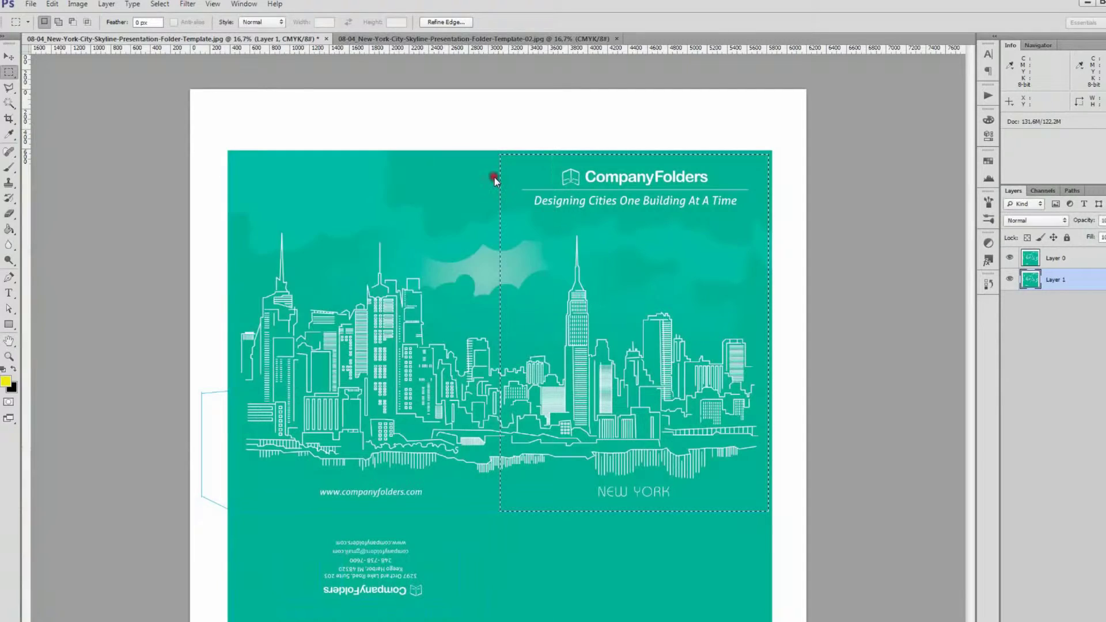
# Paste the front cover into Untitled-1 and save it as the JPEG 'Cover'.
pyautogui.click(52, 4)
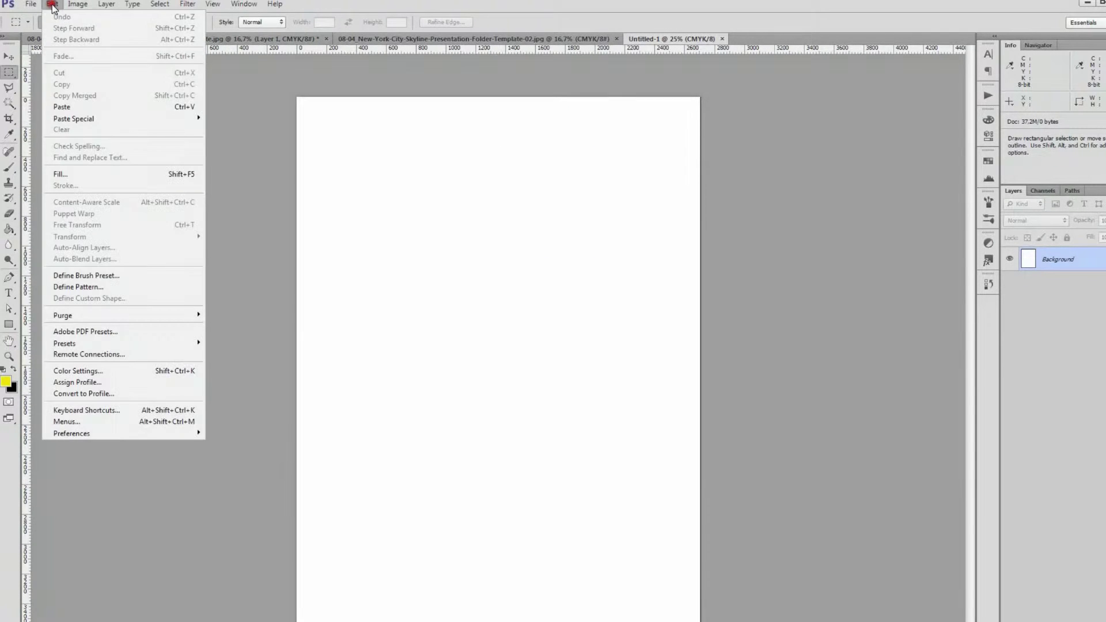
pyautogui.click(99, 107)
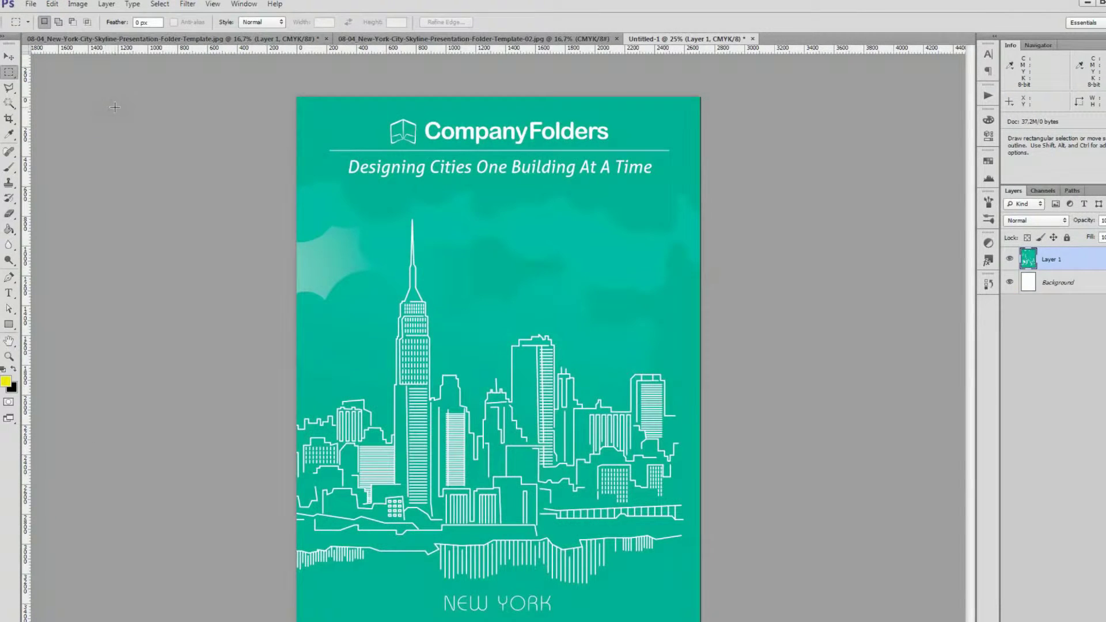
pyautogui.click(30, 4)
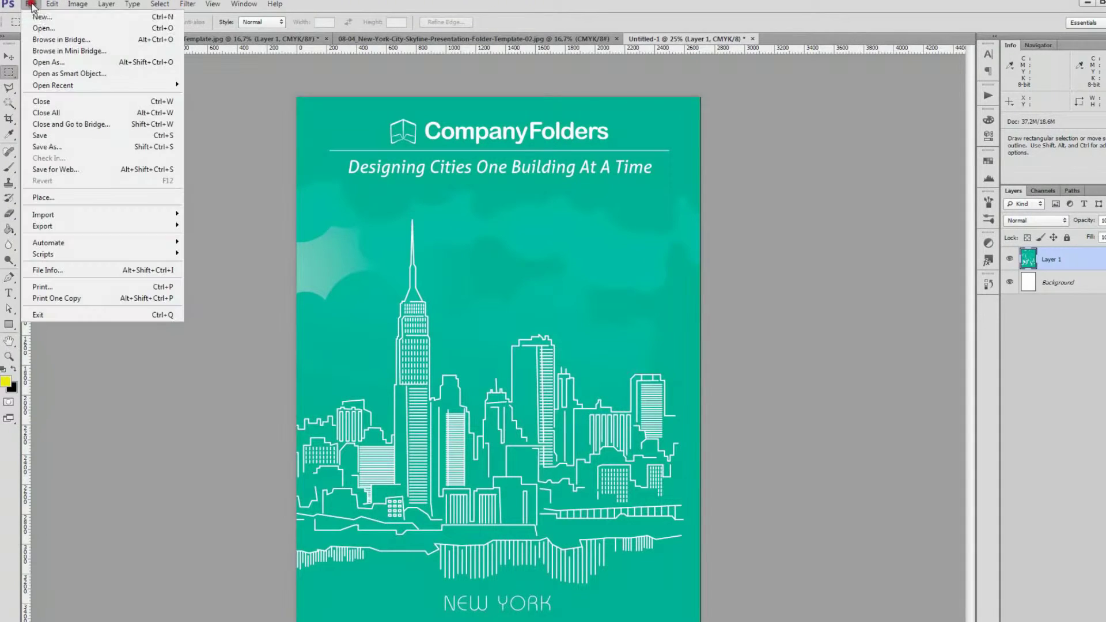
pyautogui.click(60, 144)
pyautogui.click(269, 517)
pyautogui.click(250, 554)
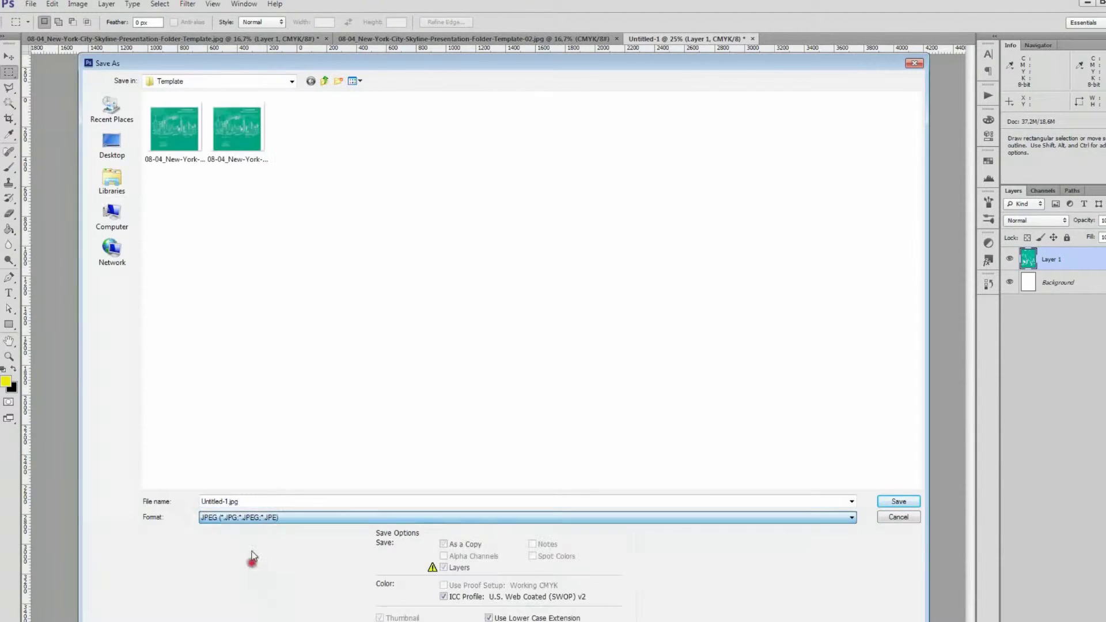
pyautogui.write('Cover')
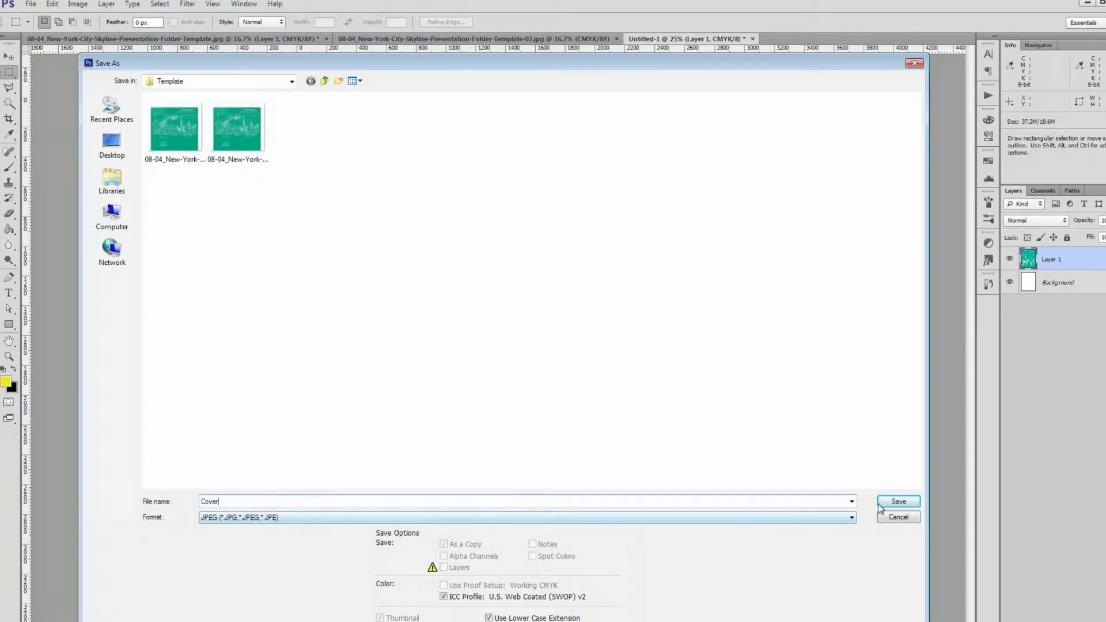
pyautogui.click(882, 502)
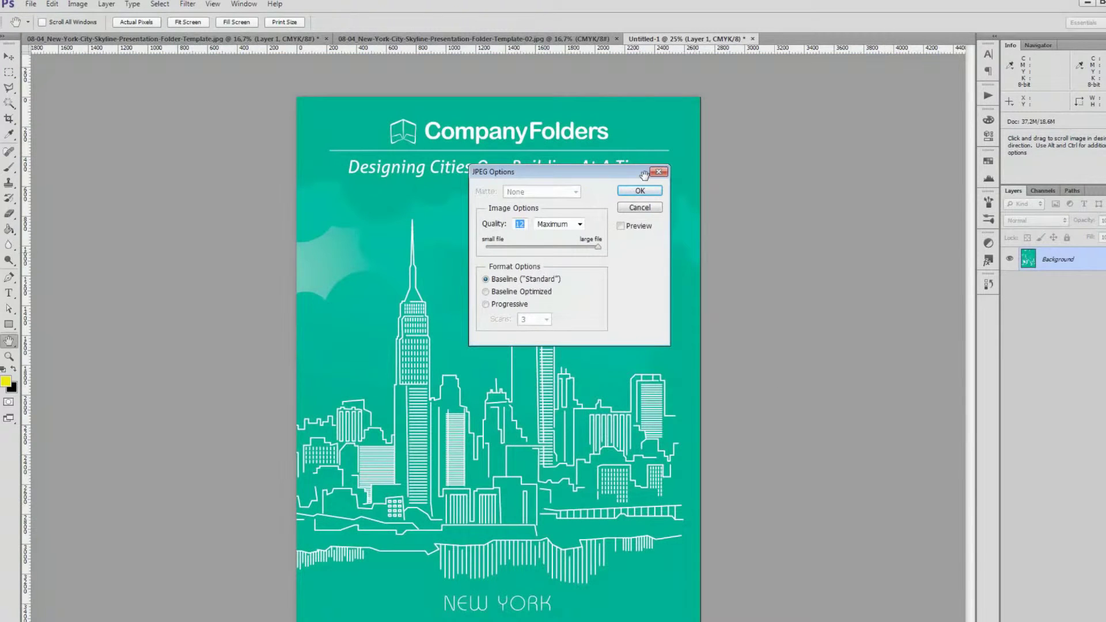
pyautogui.click(639, 191)
# Save the back cover area as the JPEG 'Back Cover' and close that document.
pyautogui.click(752, 39)
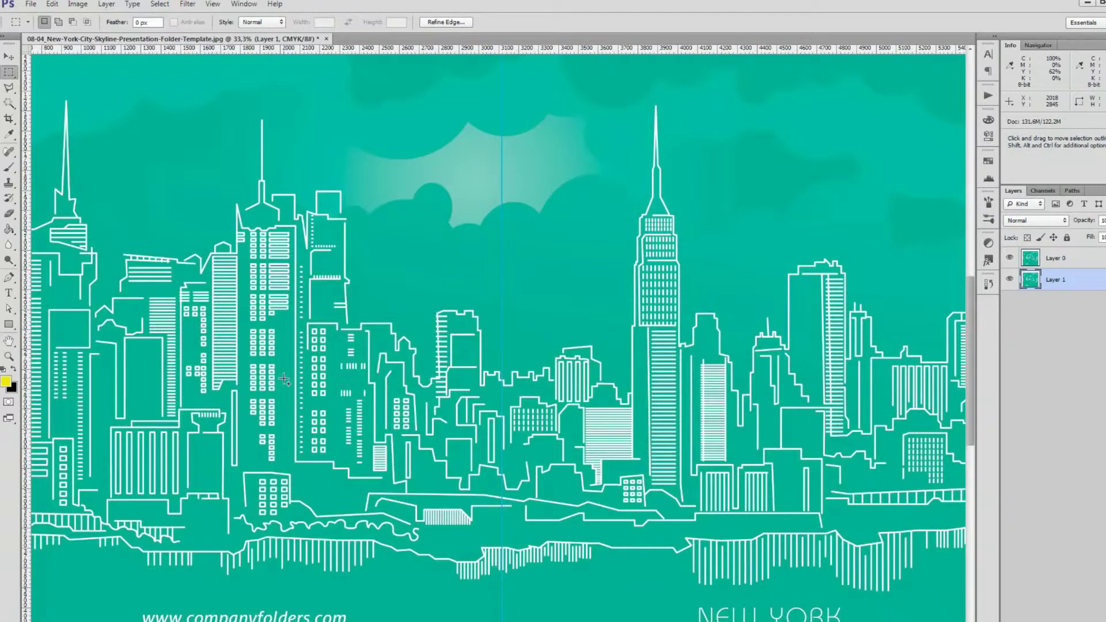
pyautogui.hotkey('ctrl', '-')
pyautogui.hotkey('ctrl', '-')
pyautogui.click(31, 4)
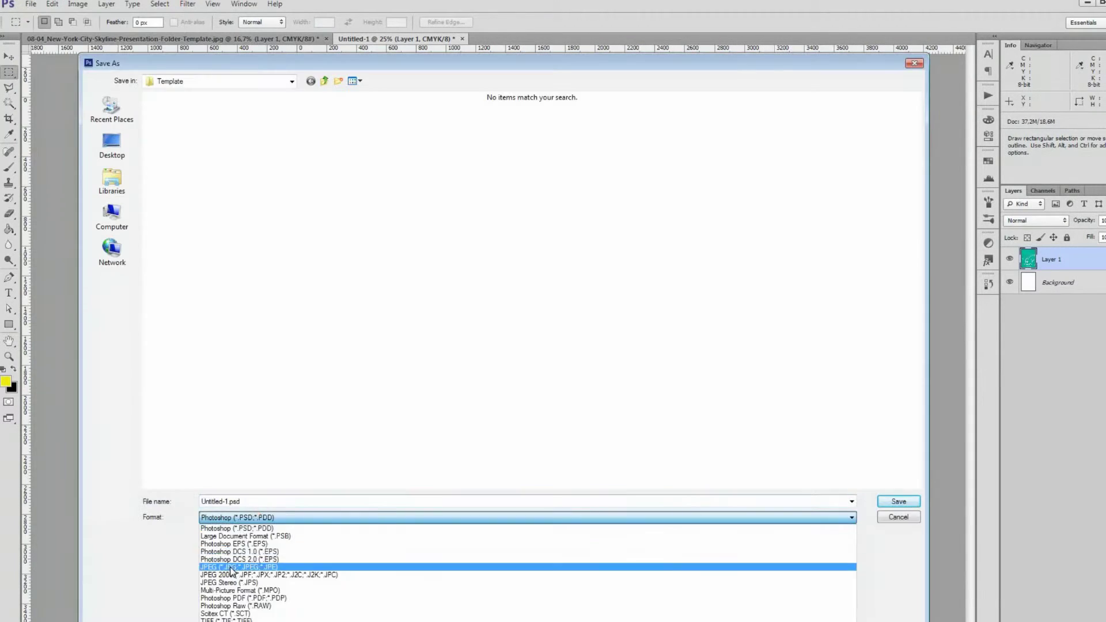
pyautogui.write('Back Co')
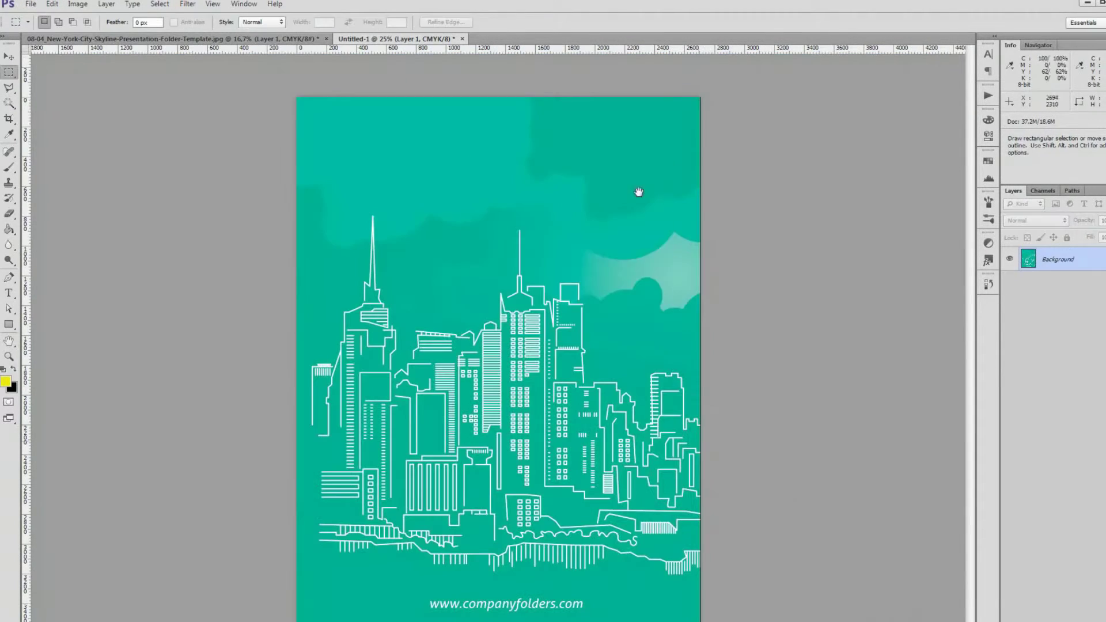
pyautogui.hotkey('ctrl', 'w')
pyautogui.click(573, 249)
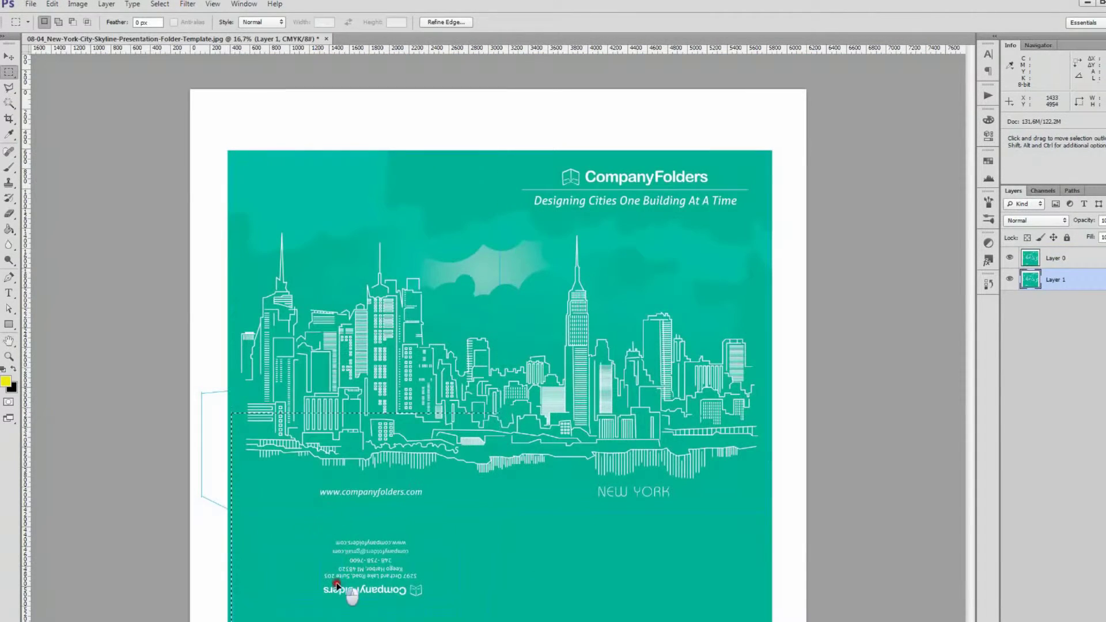
# Paste the copied pocket into a new document and rotate it upright.
pyautogui.hotkey('ctrl', '+')
pyautogui.hotkey('ctrl', '+')
pyautogui.hotkey('ctrl', '-')
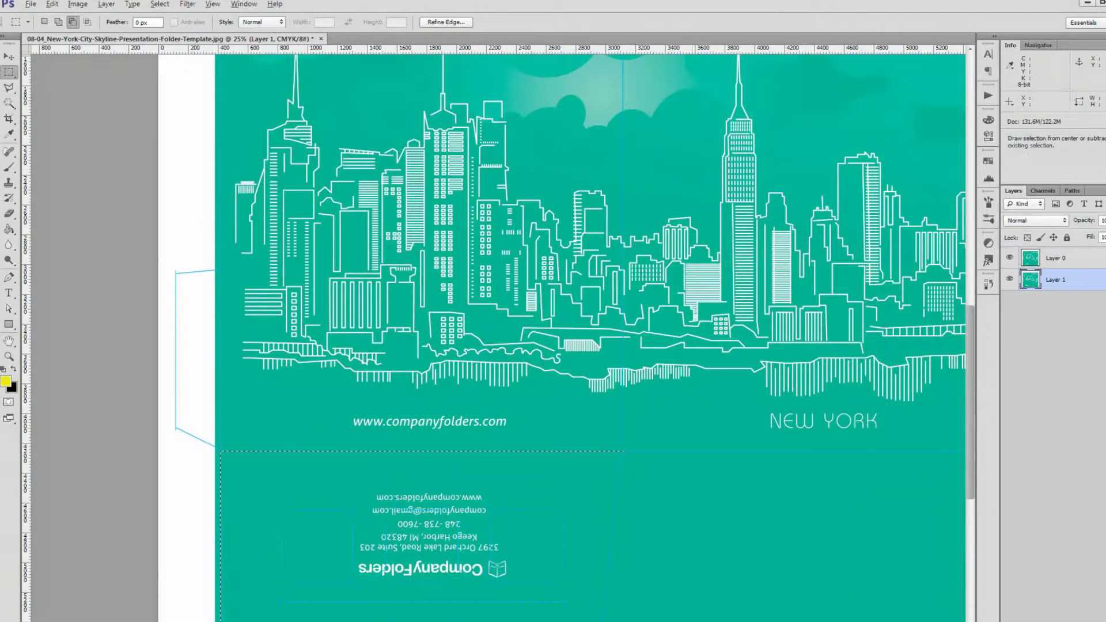
pyautogui.hotkey('ctrl', '-')
pyautogui.click(30, 4)
pyautogui.click(58, 39)
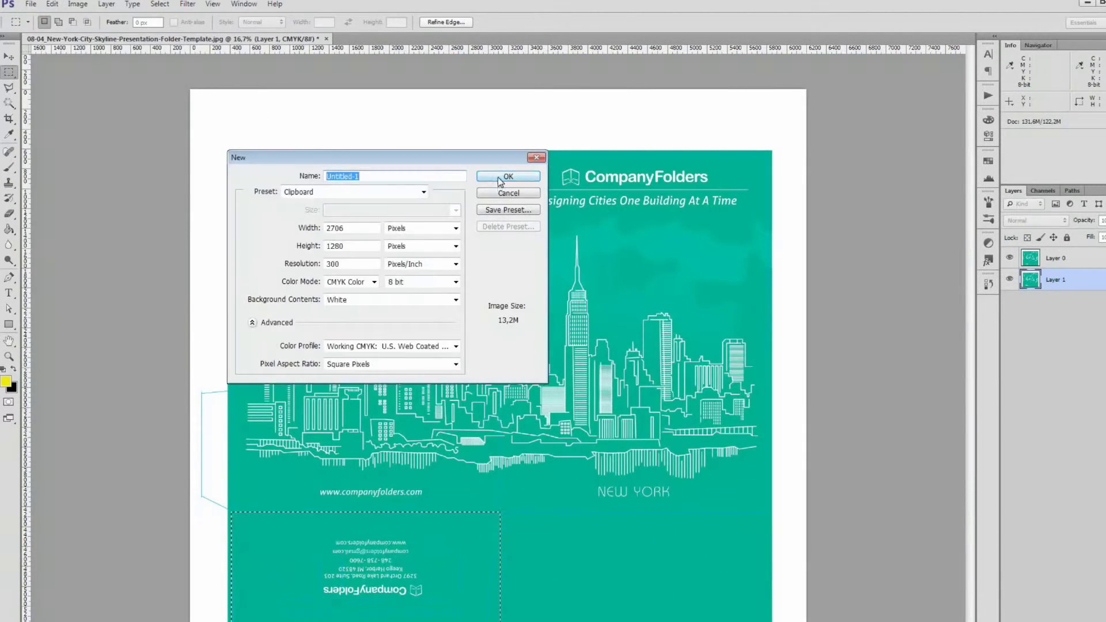
pyautogui.press('Return')
pyautogui.click(52, 4)
pyautogui.click(78, 108)
pyautogui.click(77, 4)
# Save the card as the JPEG 'Inside', then close the scratch document without saving.
pyautogui.moveTo(126, 102)
pyautogui.click(224, 113)
pyautogui.click(31, 4)
pyautogui.click(63, 153)
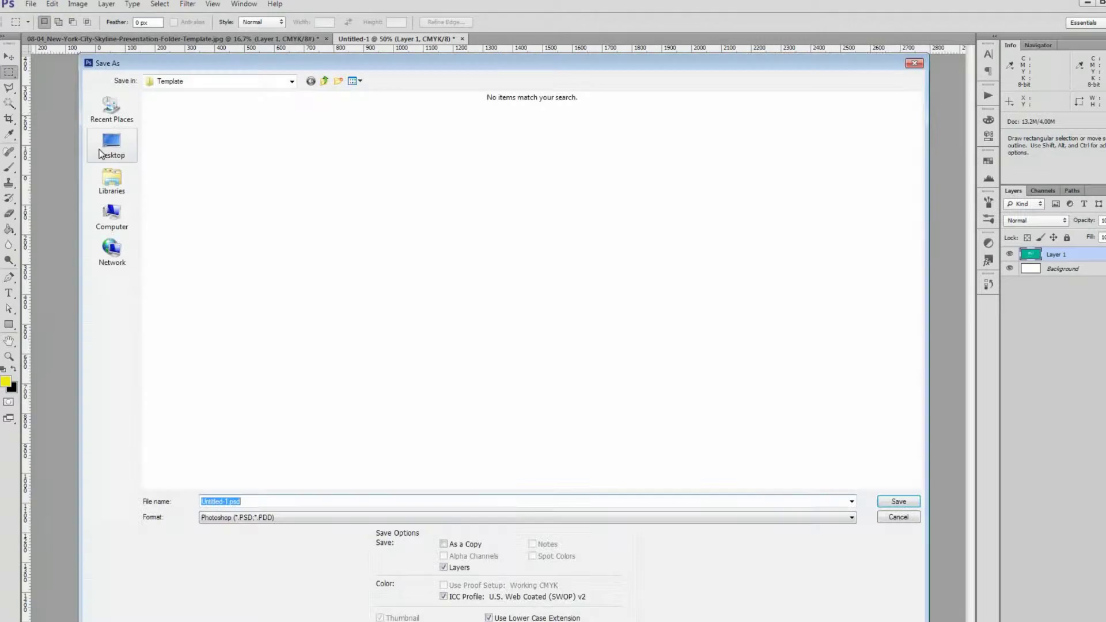
pyautogui.write('Inside')
pyautogui.click(889, 501)
pyautogui.click(637, 187)
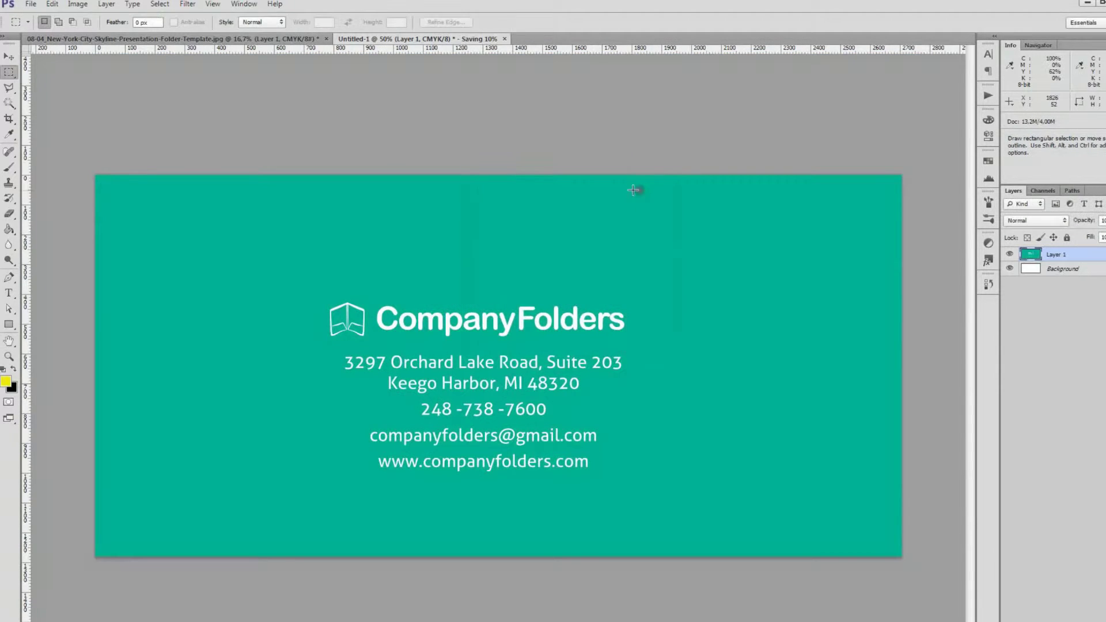
pyautogui.click(464, 39)
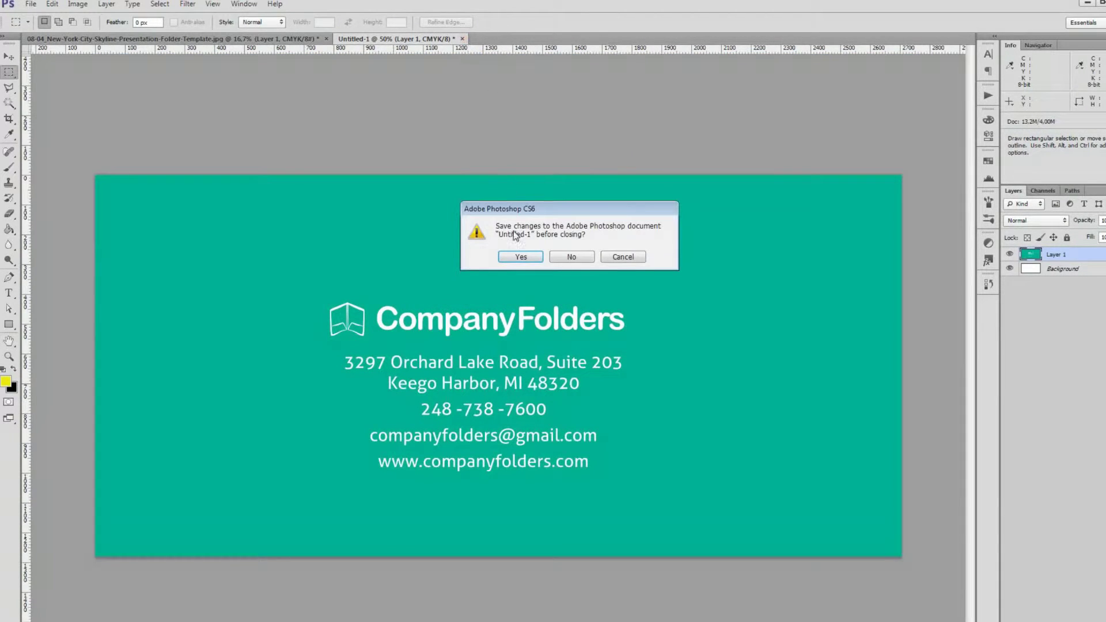
pyautogui.click(576, 260)
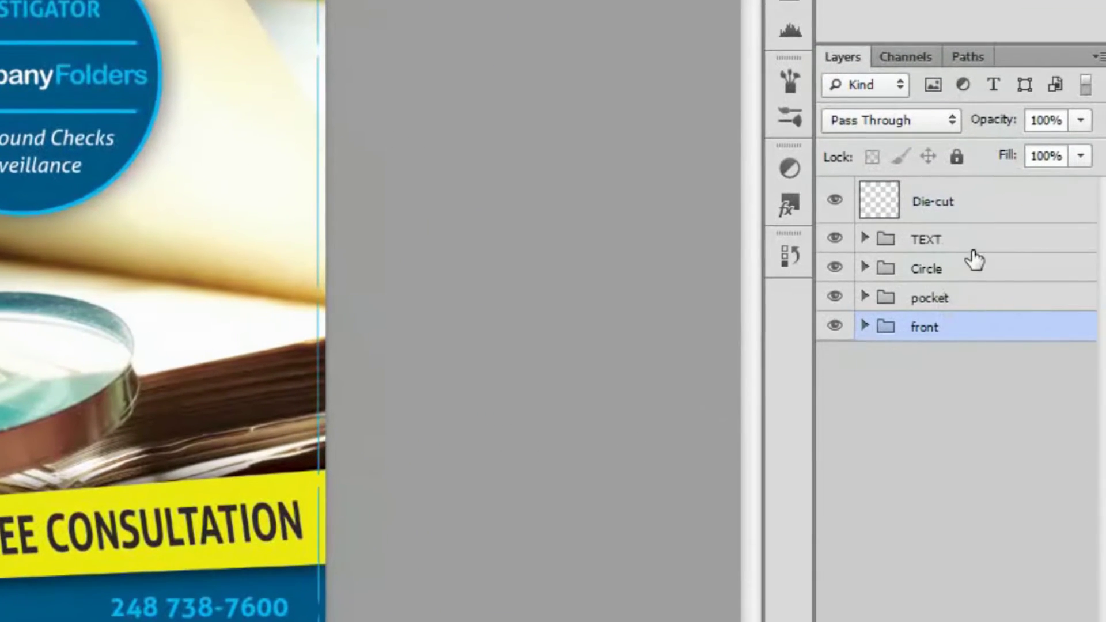
# Select the TEXT, Circle, pocket and front groups and apply Layer > Merge Layers.
pyautogui.click(1004, 251)
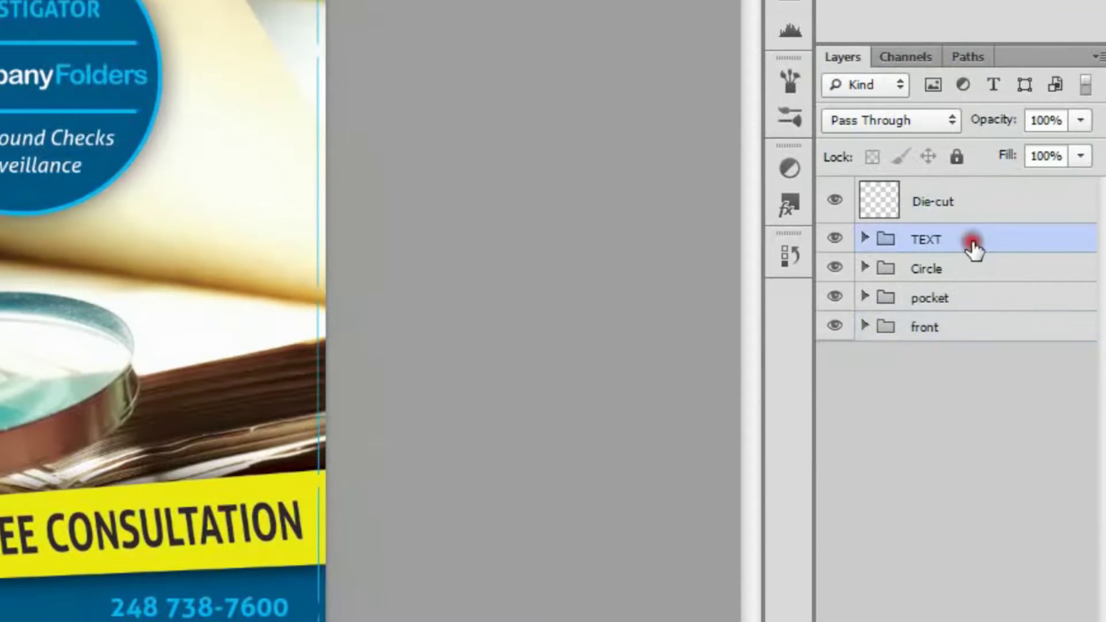
pyautogui.keyDown('shift'); pyautogui.click(972, 268); pyautogui.keyUp('shift')
pyautogui.keyDown('shift'); pyautogui.click(974, 298); pyautogui.keyUp('shift')
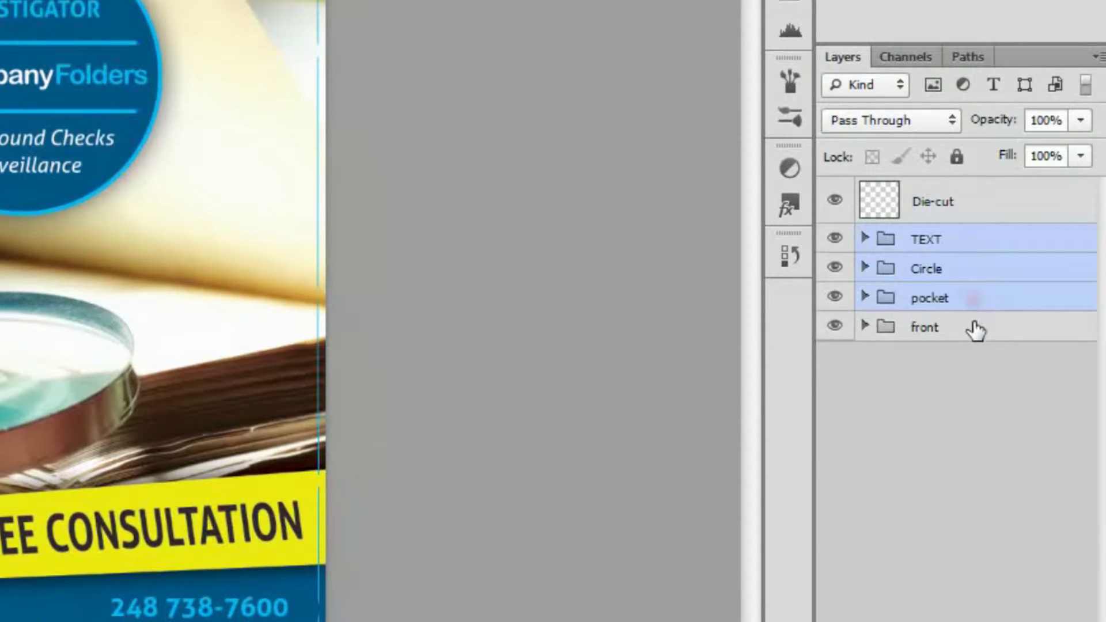
pyautogui.keyDown('shift'); pyautogui.click(973, 327); pyautogui.keyUp('shift')
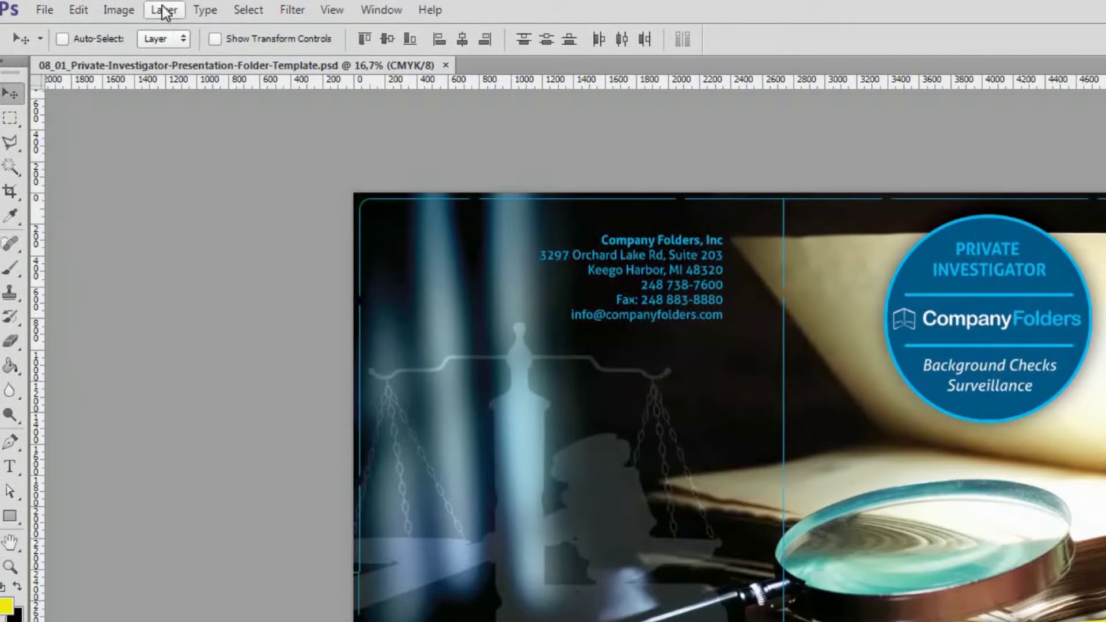
pyautogui.click(163, 11)
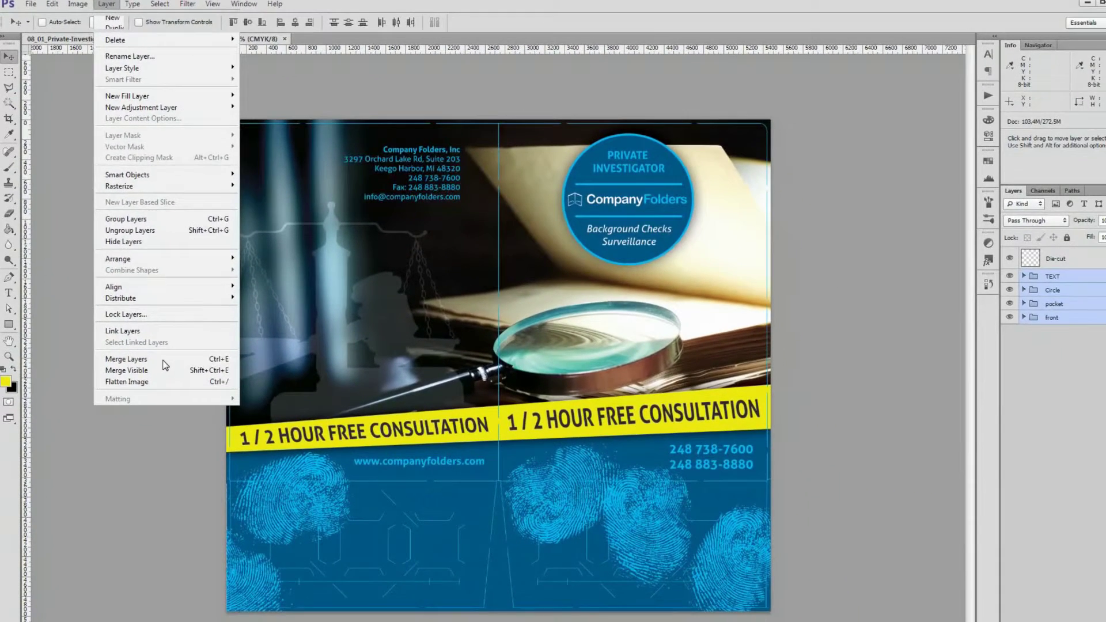
pyautogui.click(163, 360)
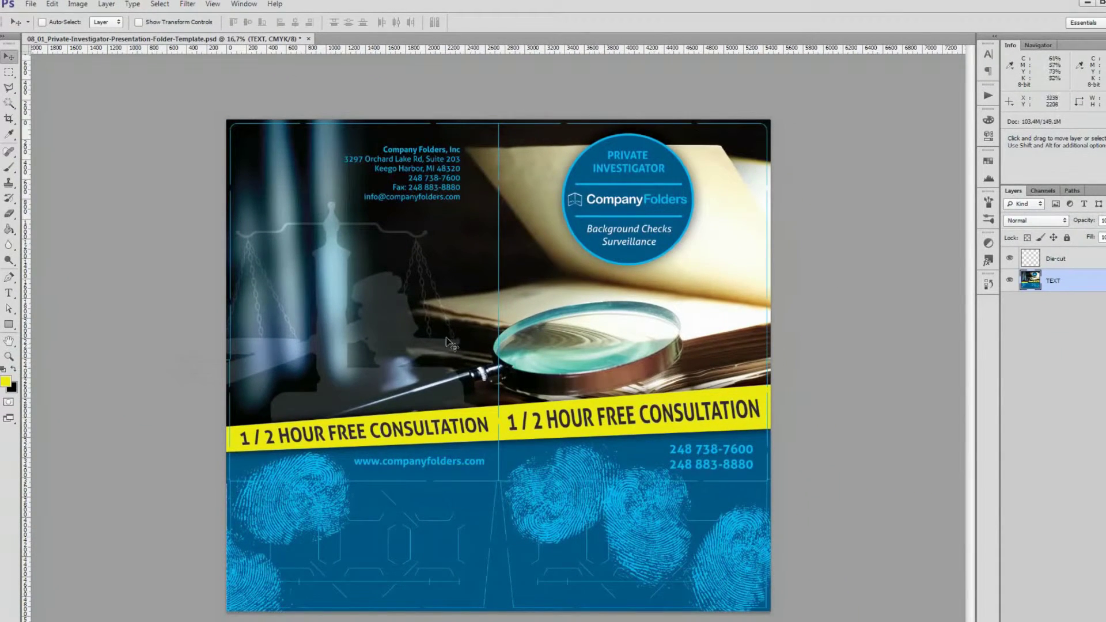
# Select and copy the right front cover panel, then create a new clipboard-sized document.
pyautogui.press('m')
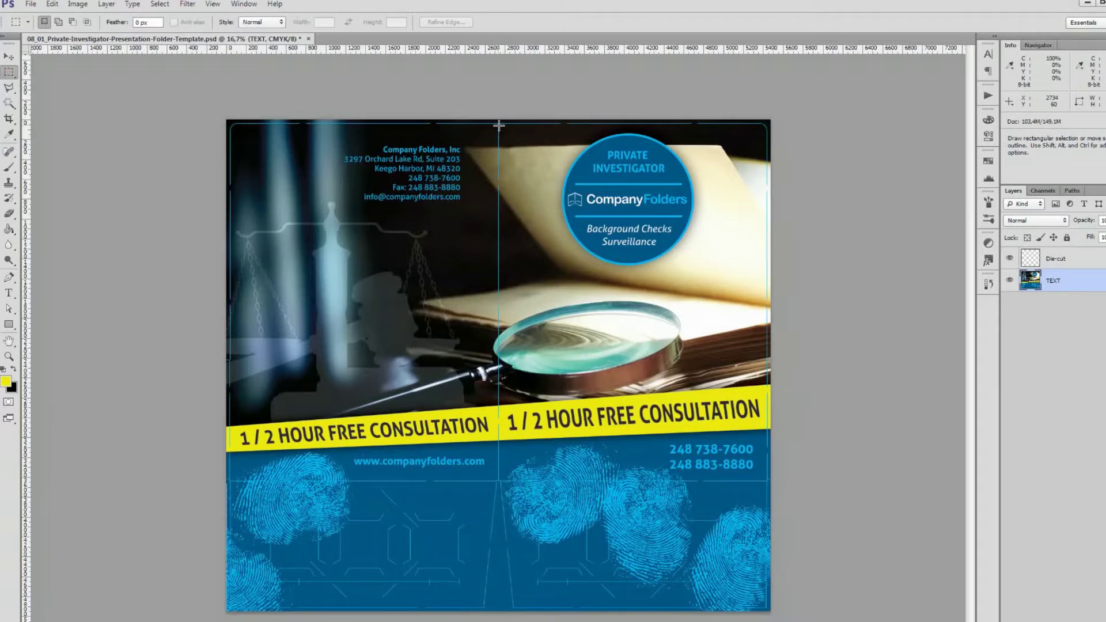
pyautogui.moveTo(498, 123); pyautogui.dragTo(773, 493)
pyautogui.click(51, 4)
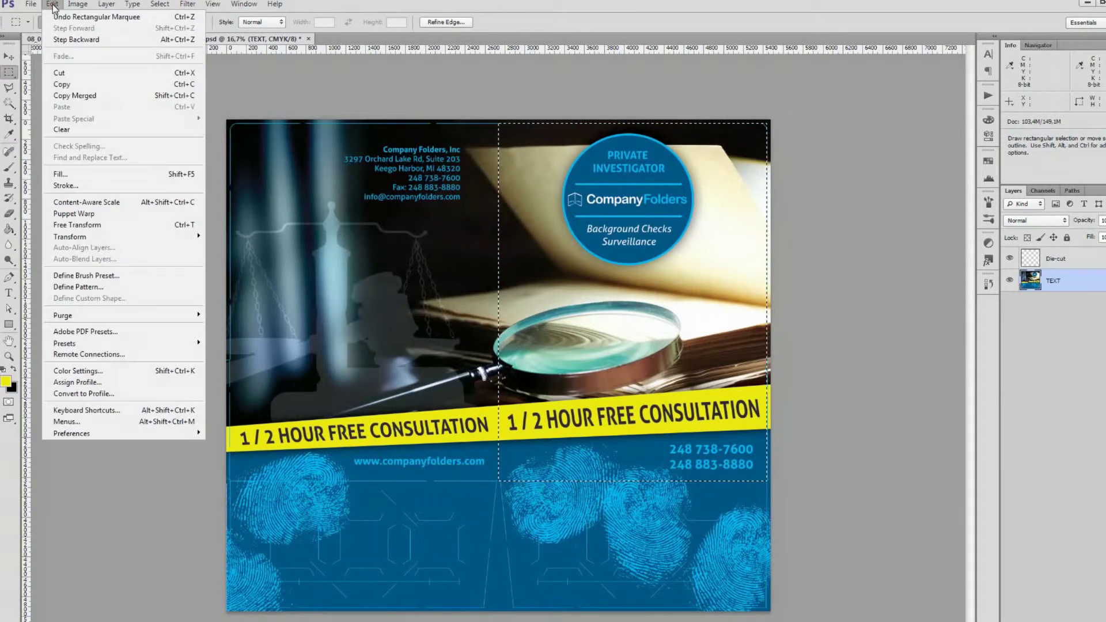
pyautogui.click(99, 84)
pyautogui.click(30, 4)
pyautogui.click(57, 17)
pyautogui.click(501, 178)
# Paste the front cover panel, save it as the JPEG 'Cover', and close it.
pyautogui.click(52, 5)
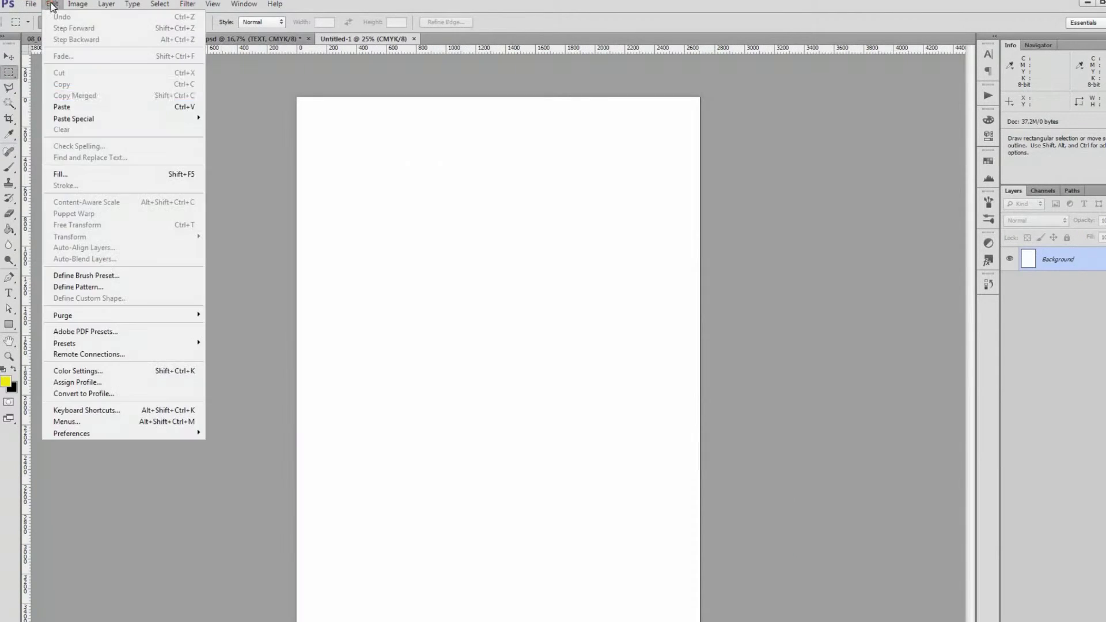
pyautogui.click(151, 108)
pyautogui.click(30, 4)
pyautogui.click(63, 147)
pyautogui.click(518, 517)
pyautogui.click(259, 582)
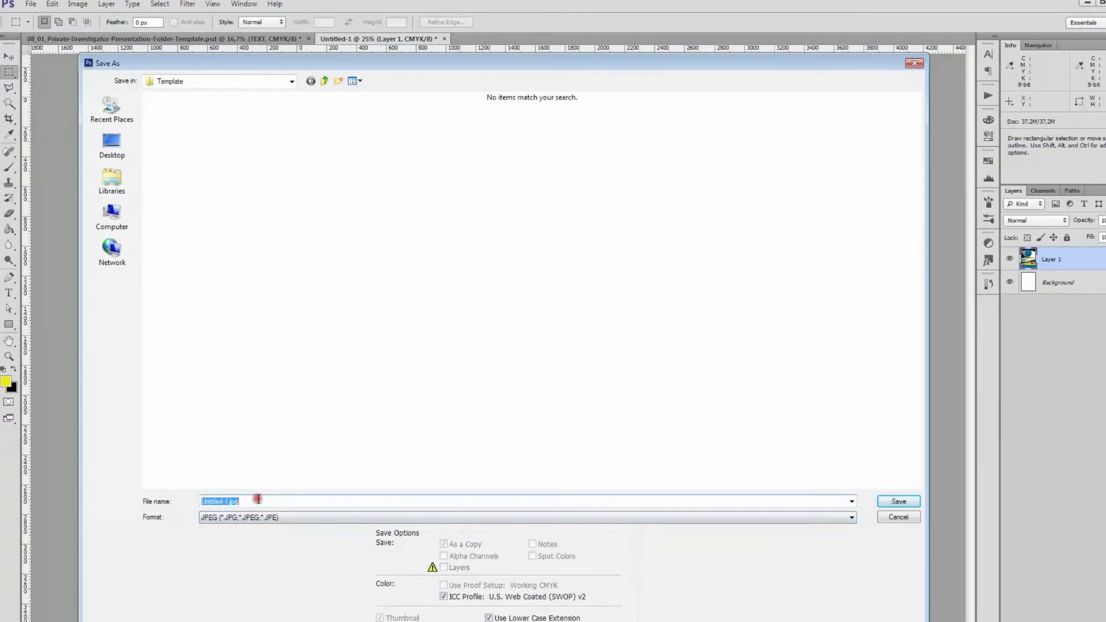
pyautogui.write('Cover')
pyautogui.press('Return')
pyautogui.click(444, 39)
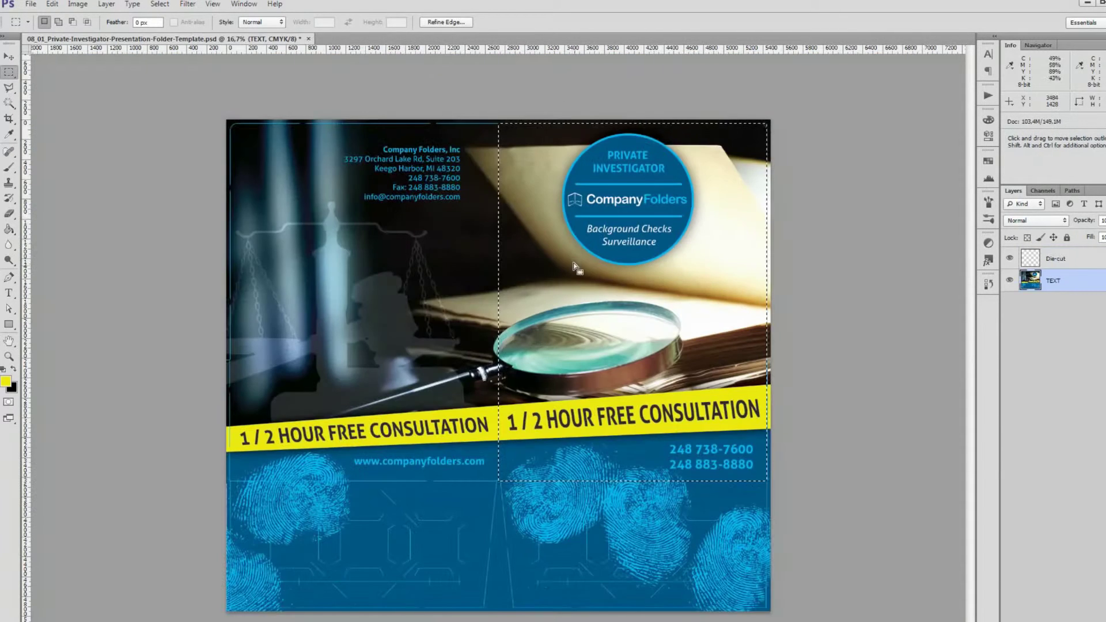
# Move the selection onto the left back-cover panel, copy it, and create a new document.
pyautogui.moveTo(442, 328); pyautogui.dragTo(404, 331)
pyautogui.click(52, 4)
pyautogui.click(121, 82)
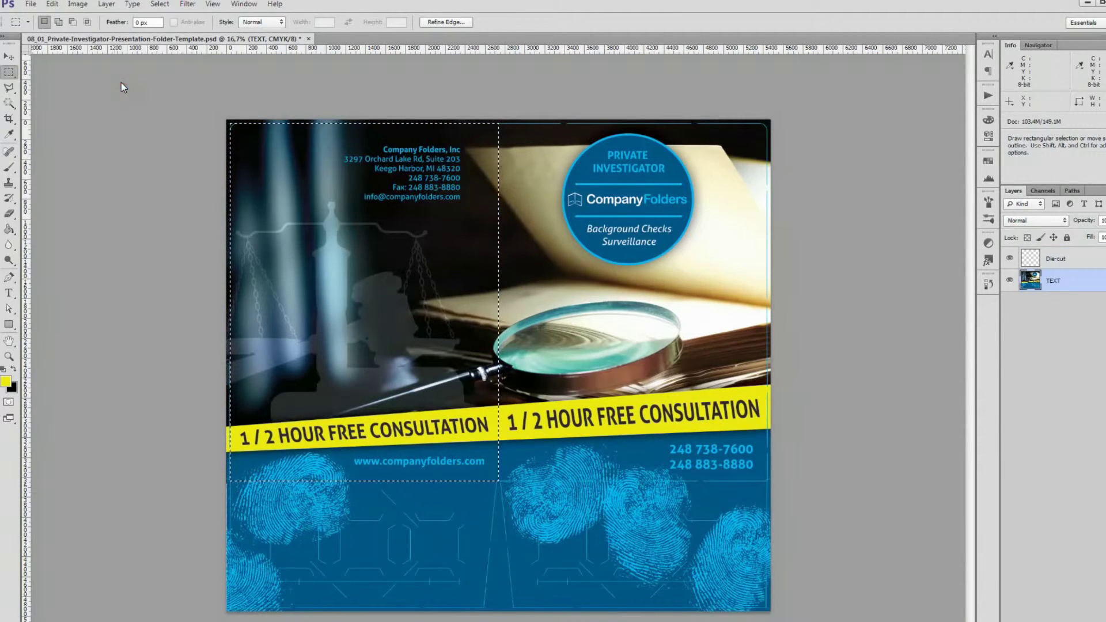
pyautogui.click(30, 4)
pyautogui.click(75, 21)
pyautogui.press('Return')
# Paste the back-cover panel, save it as the JPEG 'Back Cover', and close it.
pyautogui.click(50, 4)
pyautogui.click(126, 107)
pyautogui.click(31, 4)
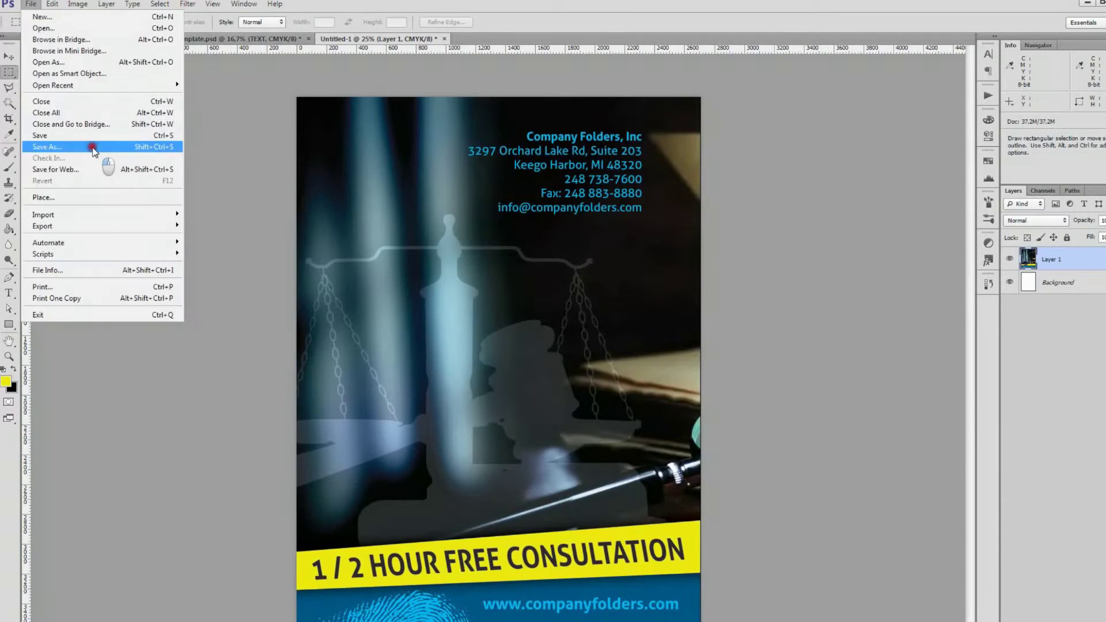
pyautogui.click(92, 144)
pyautogui.click(518, 517)
pyautogui.click(245, 569)
pyautogui.doubleClick(260, 501)
pyautogui.write('Back Cover')
pyautogui.click(885, 502)
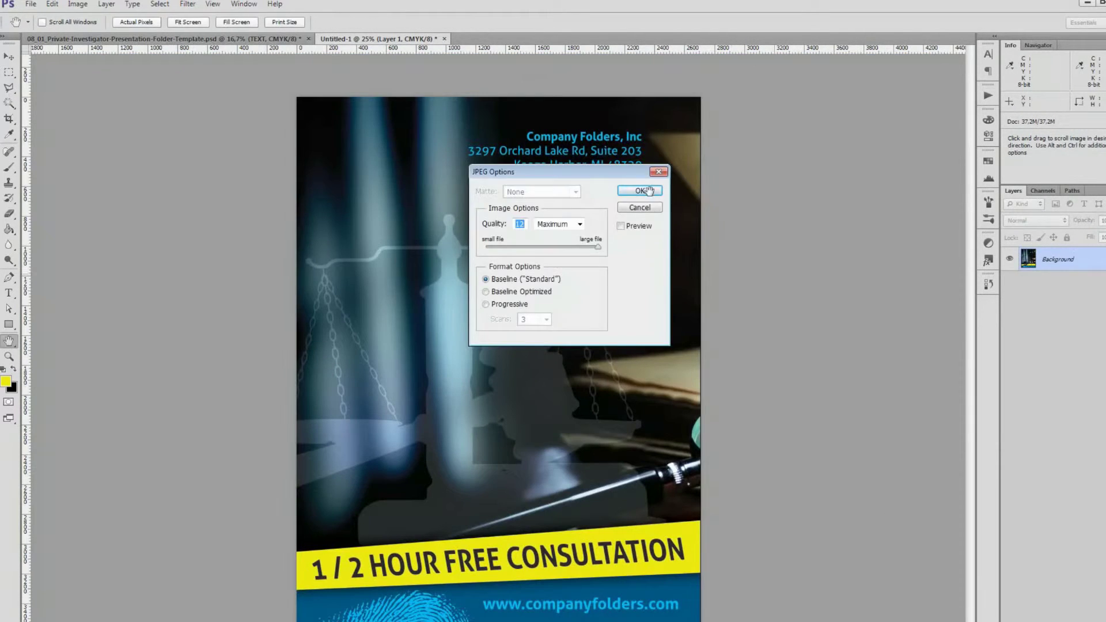
pyautogui.click(636, 188)
pyautogui.click(444, 39)
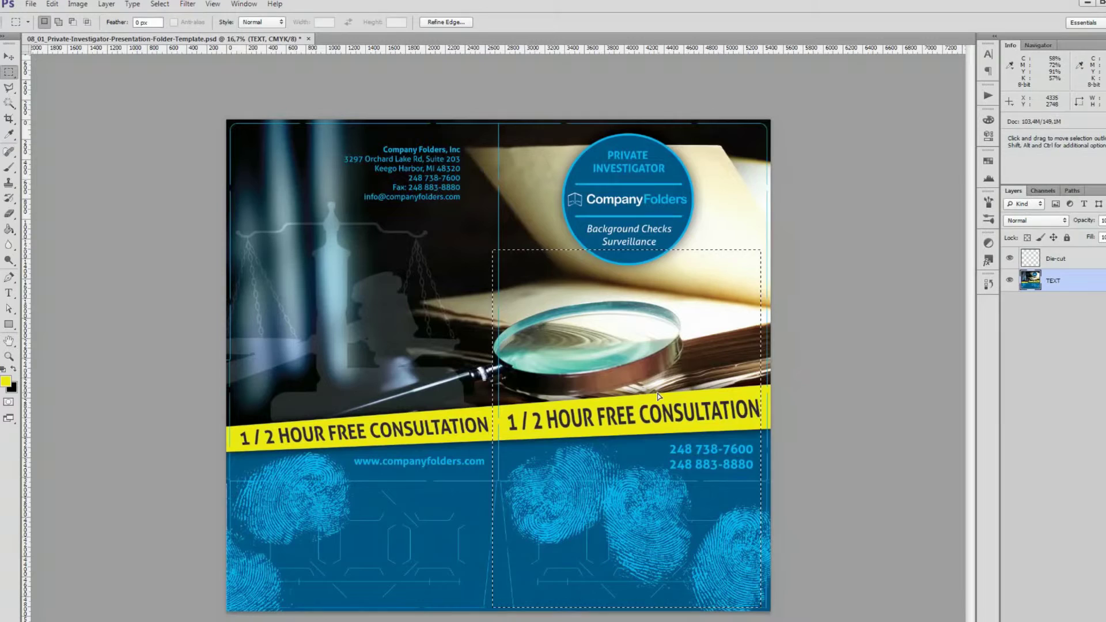
# Trim the selection to just the bottom-right fingerprint pocket and copy it.
pyautogui.moveTo(632, 333); pyautogui.dragTo(824, 481)
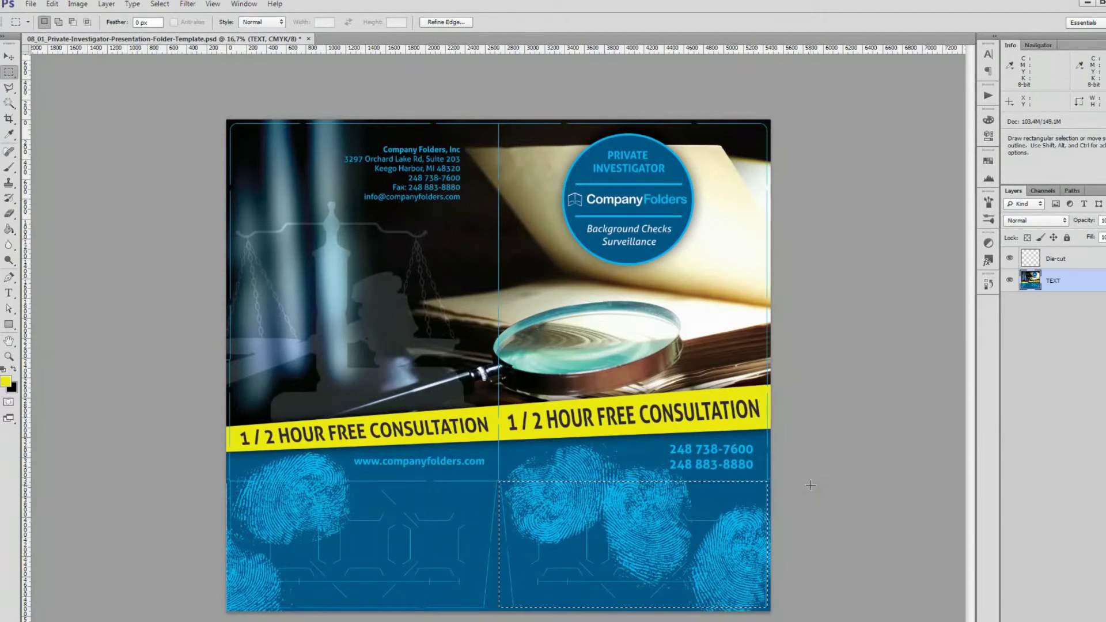
pyautogui.click(52, 4)
pyautogui.click(67, 85)
# Paste the pocket into a new clipboard-sized document and flip it vertically.
pyautogui.click(31, 4)
pyautogui.click(40, 18)
pyautogui.click(491, 178)
pyautogui.click(51, 4)
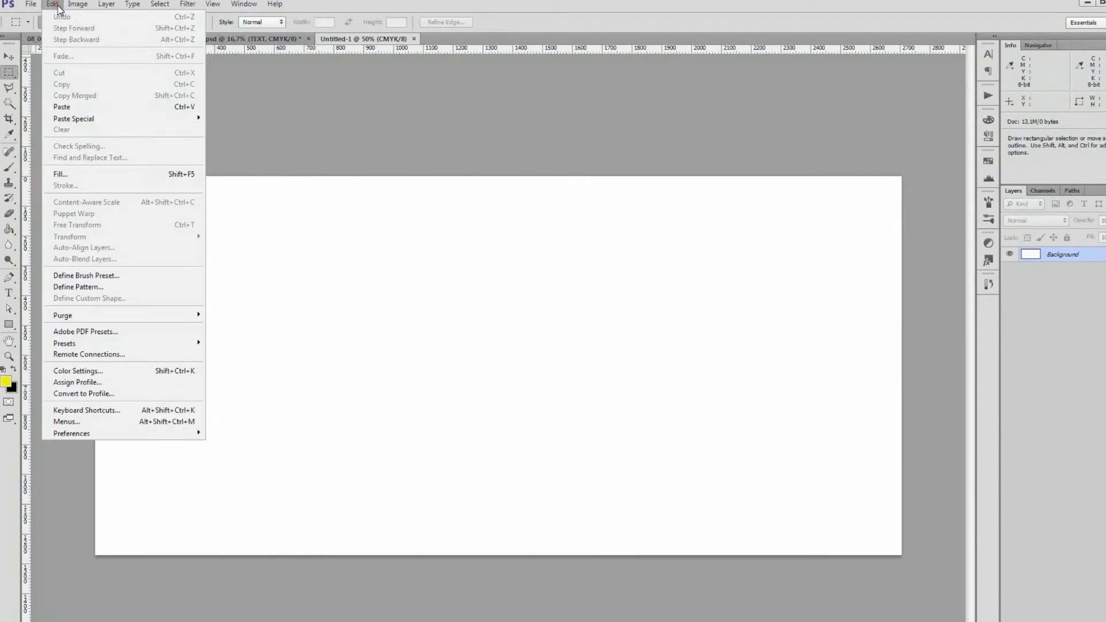
pyautogui.click(62, 107)
pyautogui.click(51, 4)
pyautogui.moveTo(70, 236)
pyautogui.click(282, 377)
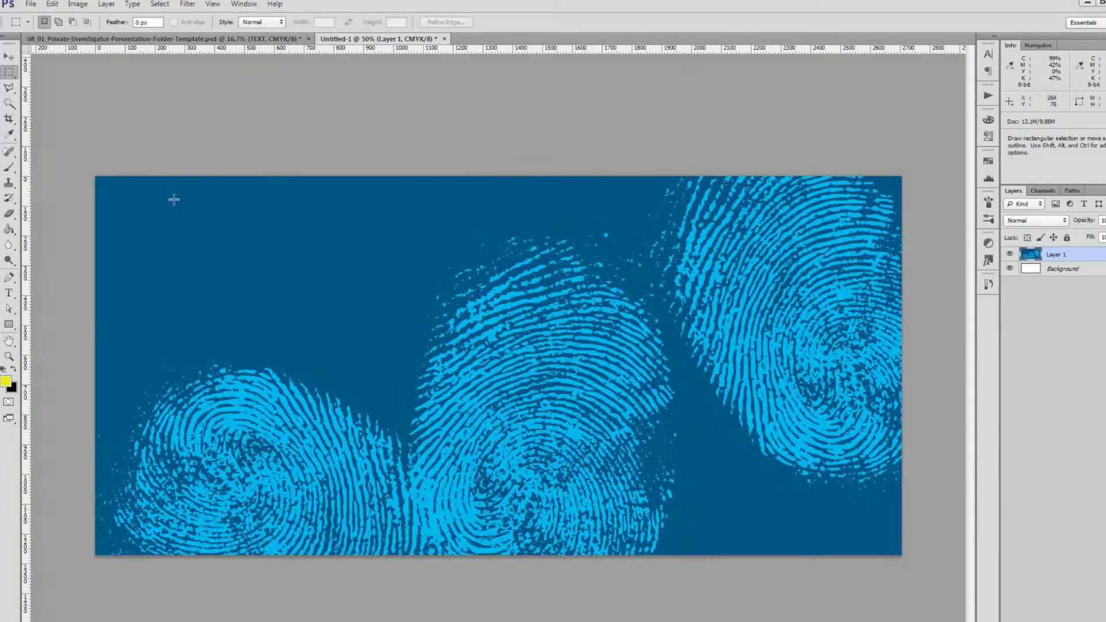
# Save the flipped pocket as the JPEG 'Pocket' and close its document.
pyautogui.click(31, 4)
pyautogui.click(57, 148)
pyautogui.click(247, 518)
pyautogui.click(247, 554)
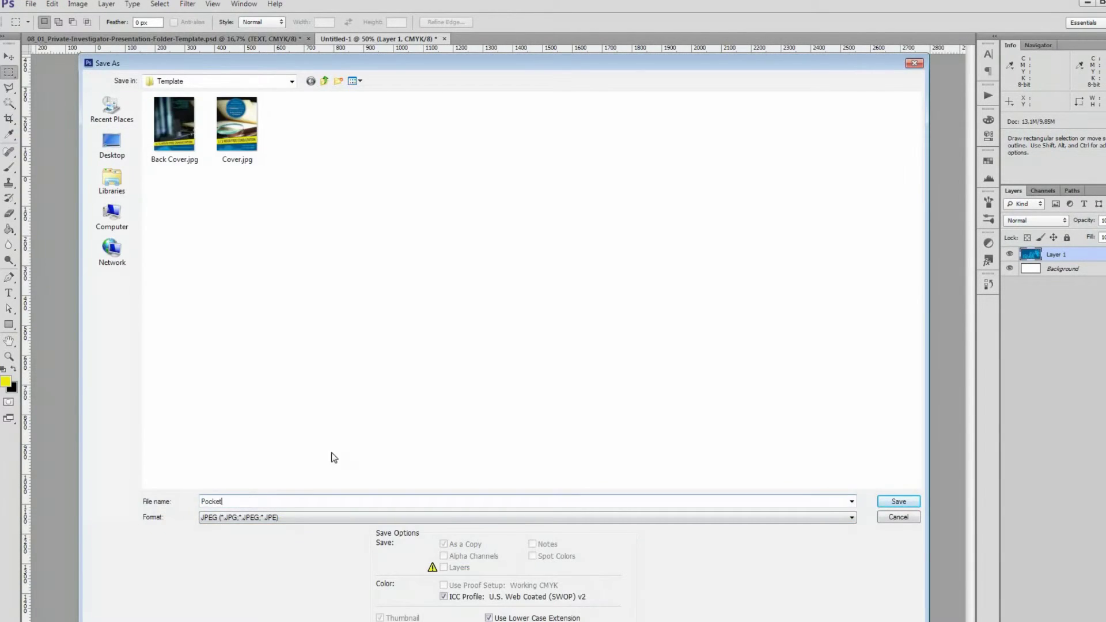
pyautogui.press('Return')
pyautogui.click(637, 188)
pyautogui.click(444, 38)
pyautogui.click(553, 326)
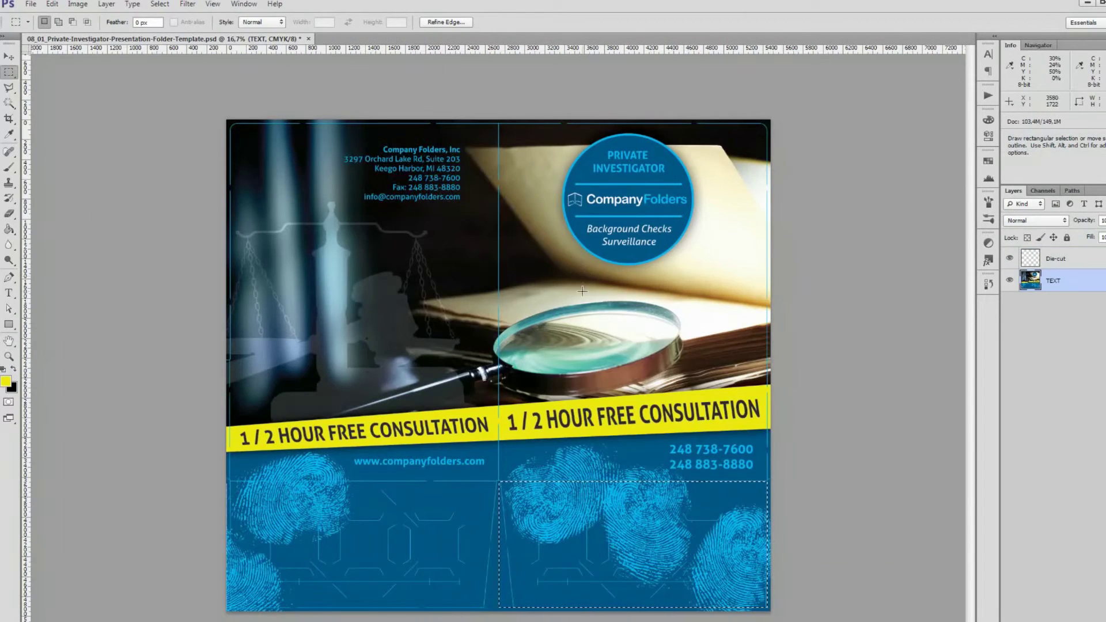